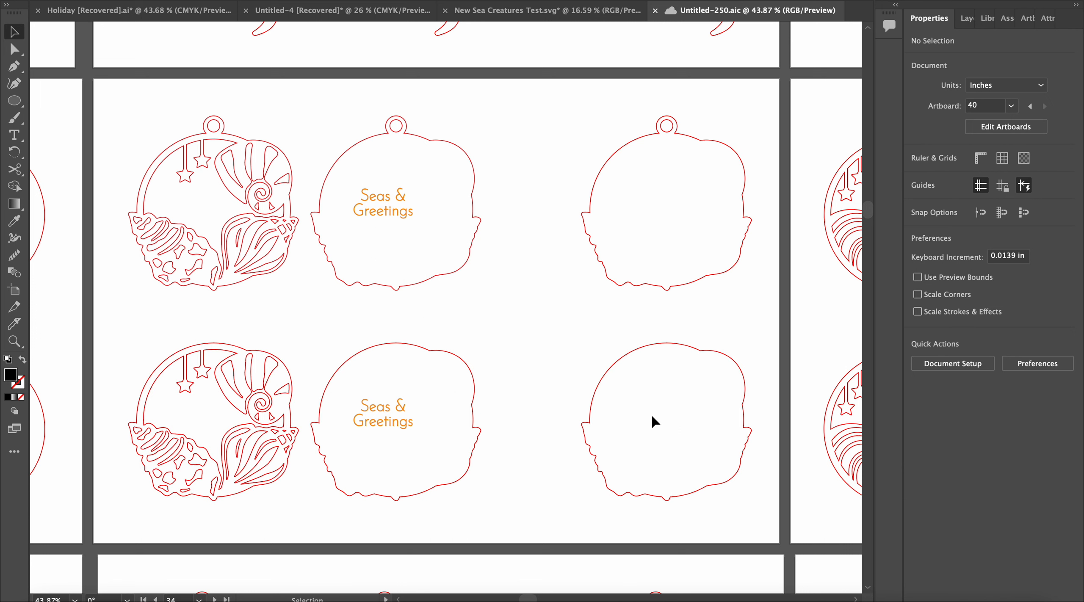
{"action": "left_click", "coordinate": [273, 388]}
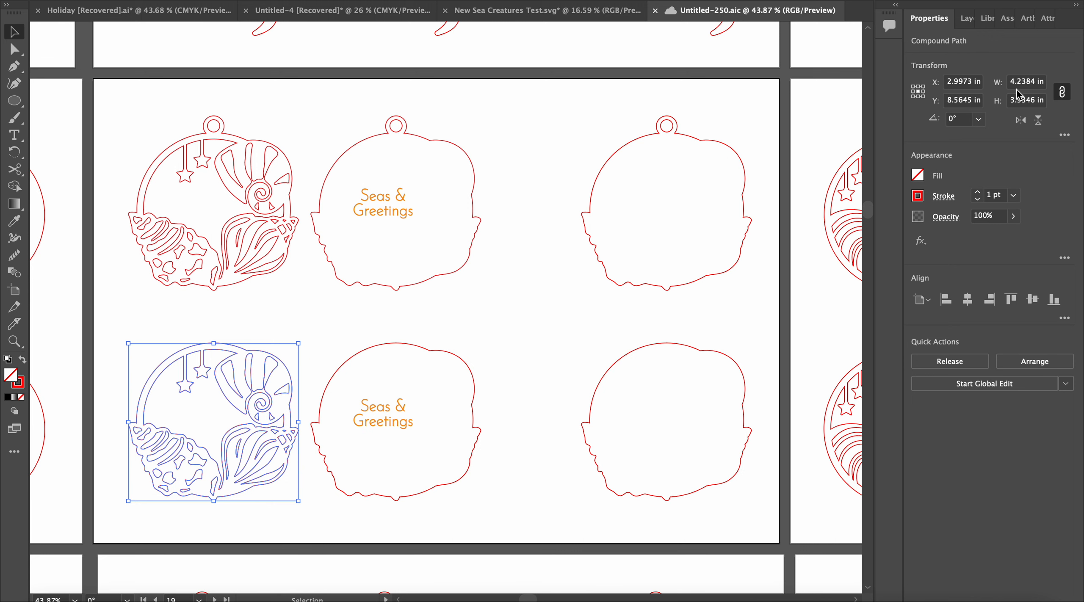
{"action": "left_click", "coordinate": [323, 318]}
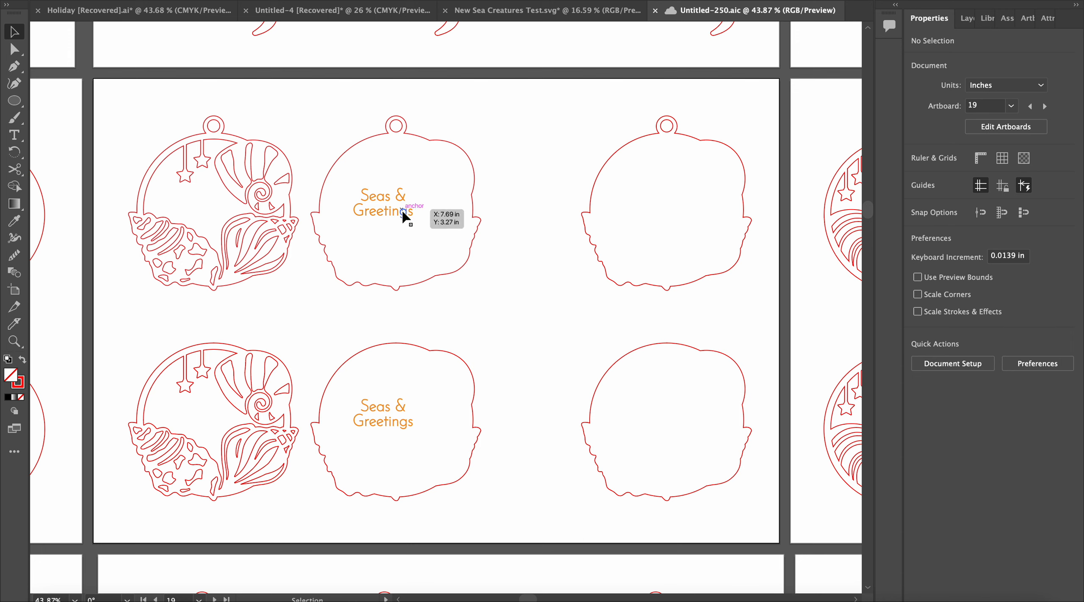
{"action": "left_click", "coordinate": [279, 267]}
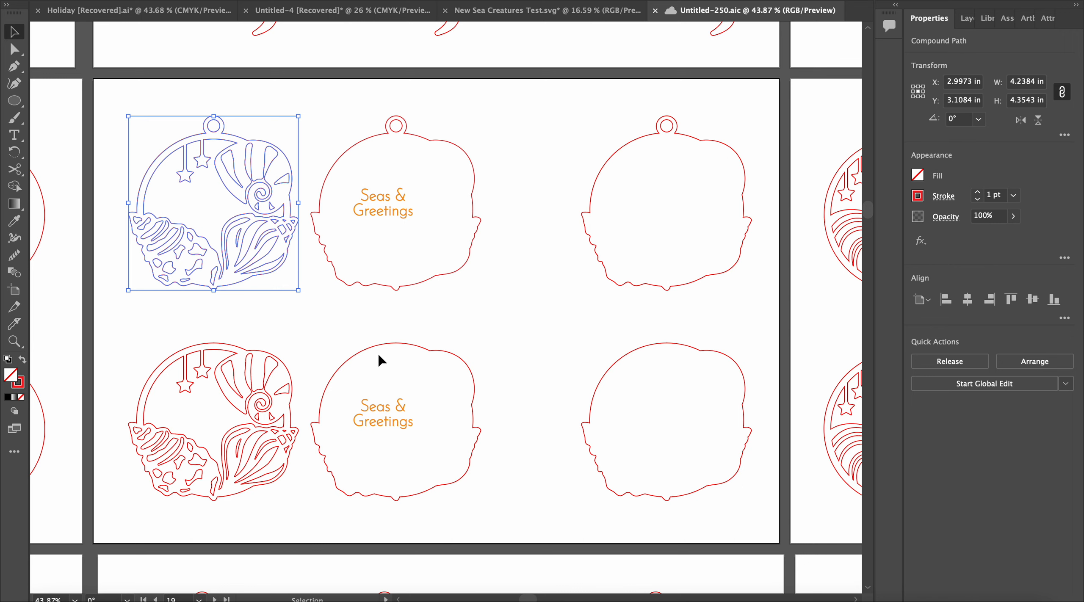
{"action": "left_click", "coordinate": [436, 413]}
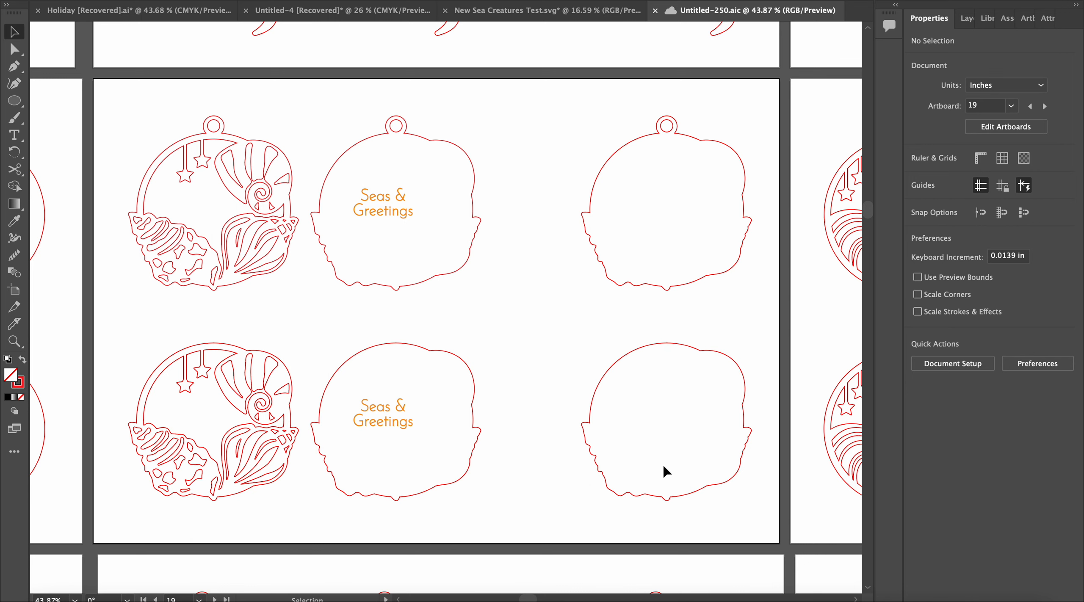
Move the seashell ornament with the hanging ring onto the blank ringed outline on the artboard's right side, aligning their edges.
{"action": "left_click_drag", "start_coordinate": [276, 234], "coordinate": [705, 224]}
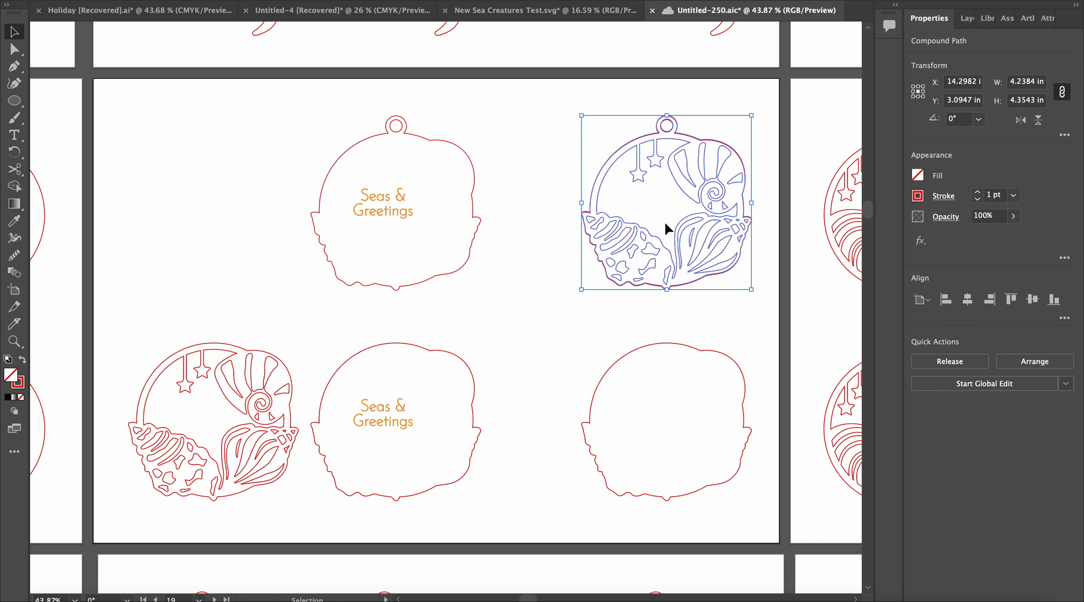
{"action": "left_click_drag", "start_coordinate": [715, 199], "coordinate": [690, 223]}
{"action": "scroll", "coordinate": [688, 224], "scroll_direction": "up", "scroll_amount": 5}
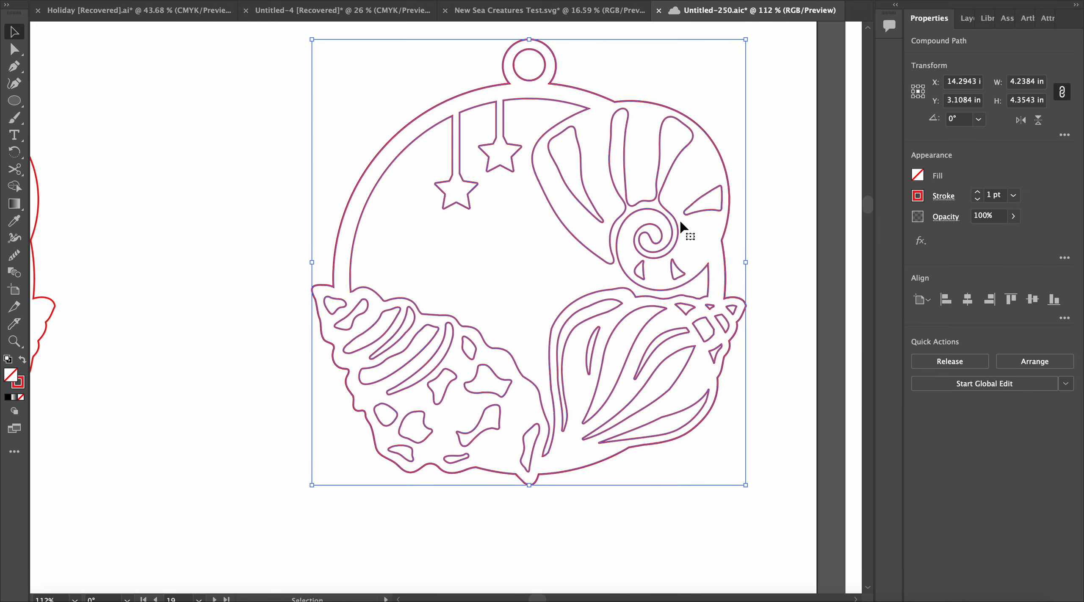
{"action": "scroll", "coordinate": [680, 226], "scroll_direction": "right", "scroll_amount": 3}
{"action": "scroll", "coordinate": [680, 226], "scroll_direction": "up", "scroll_amount": 1}
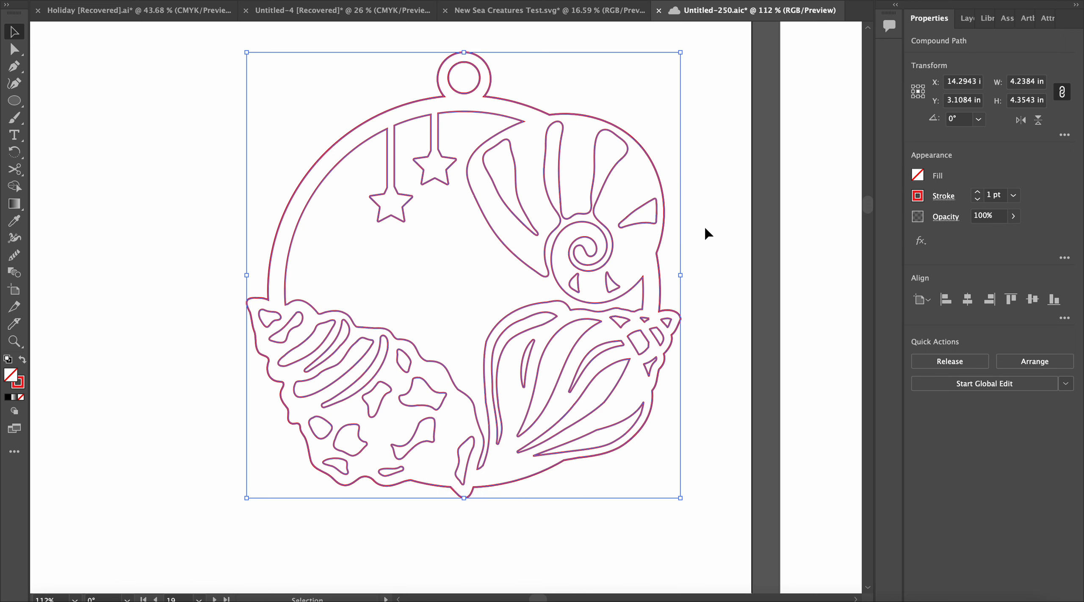
{"action": "left_click", "coordinate": [189, 221]}
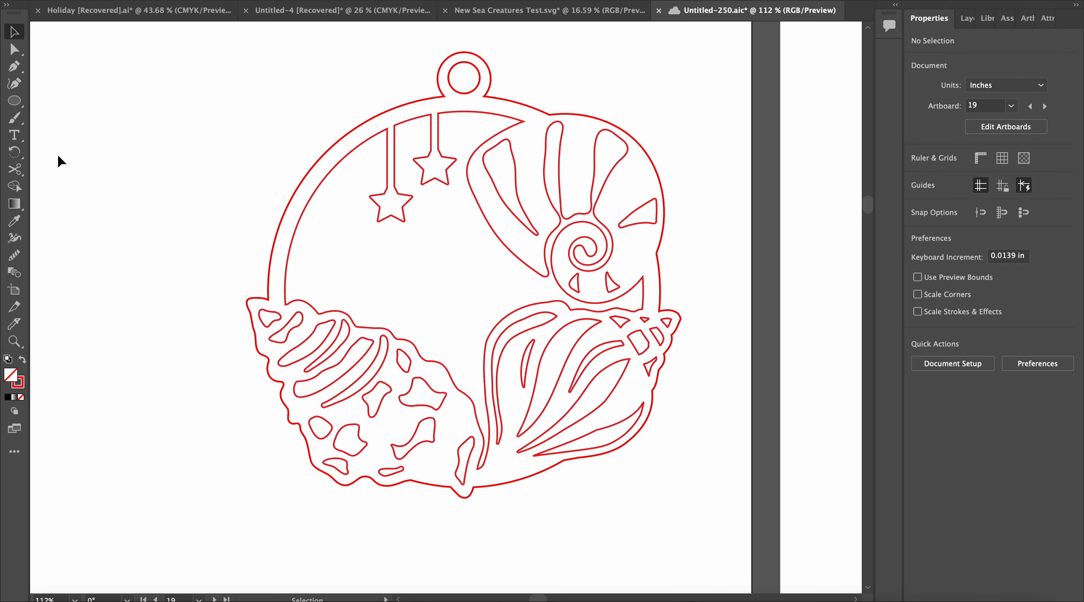
Add the recipient's first name as text and position it in the open area of the seashell ornament.
{"action": "left_click", "coordinate": [14, 137]}
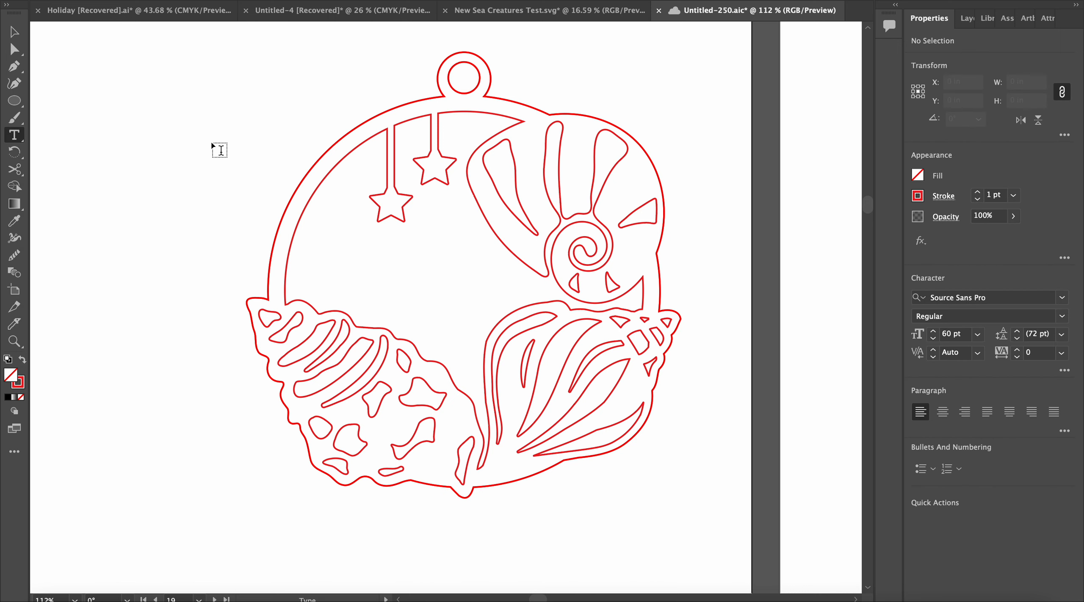
{"action": "left_click", "coordinate": [368, 271]}
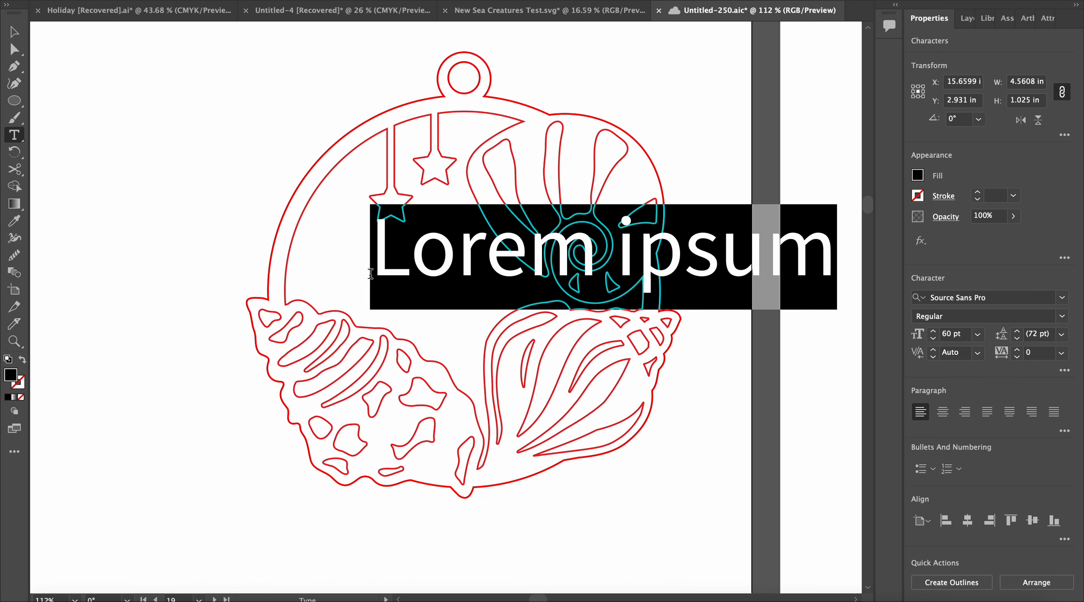
{"action": "type", "text": "Laura"}
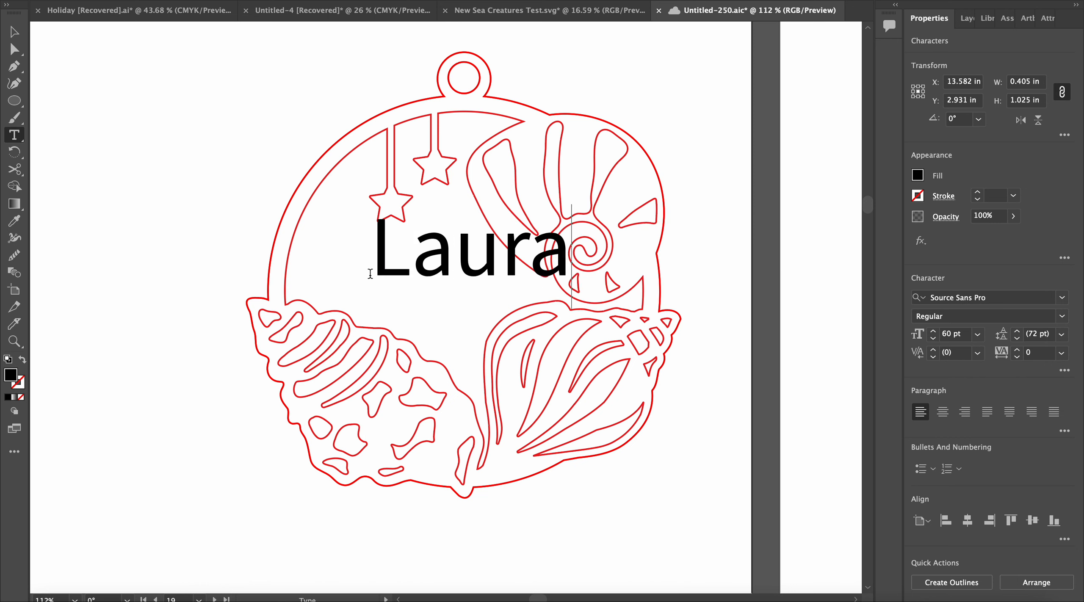
{"action": "left_click", "coordinate": [14, 32]}
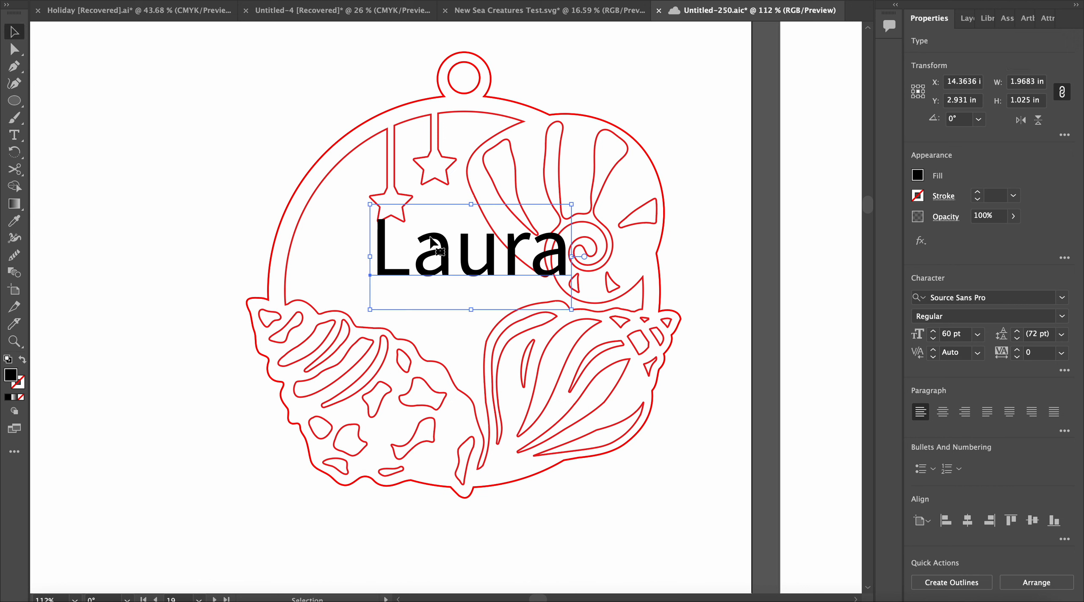
{"action": "left_click_drag", "start_coordinate": [486, 260], "coordinate": [436, 286]}
Set the whole name text in the Hello Bluebird Script font.
{"action": "key", "text": "t"}
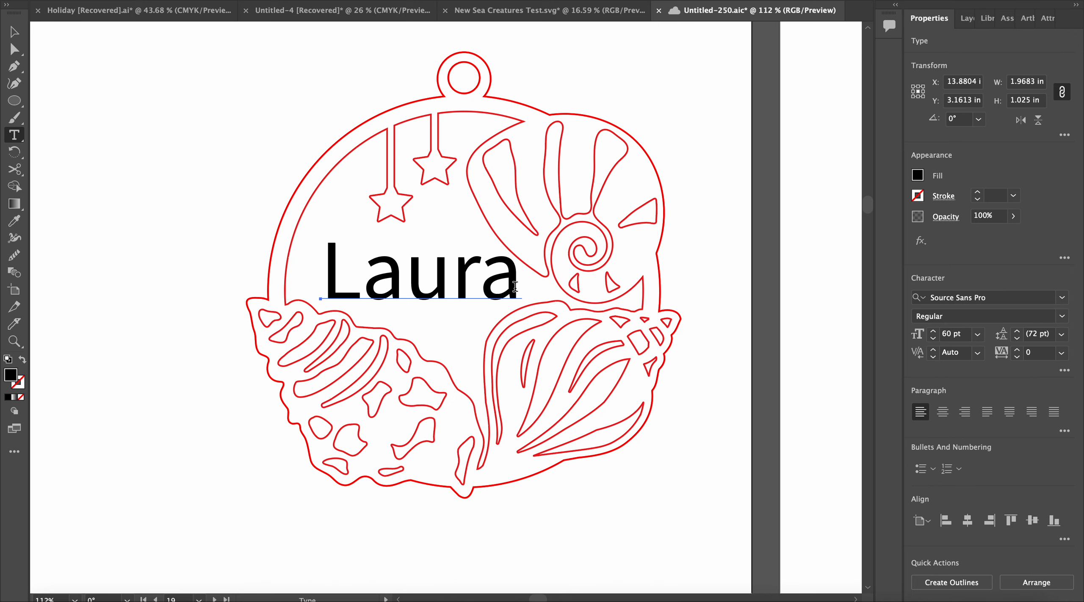
{"action": "left_click_drag", "start_coordinate": [517, 287], "coordinate": [335, 286]}
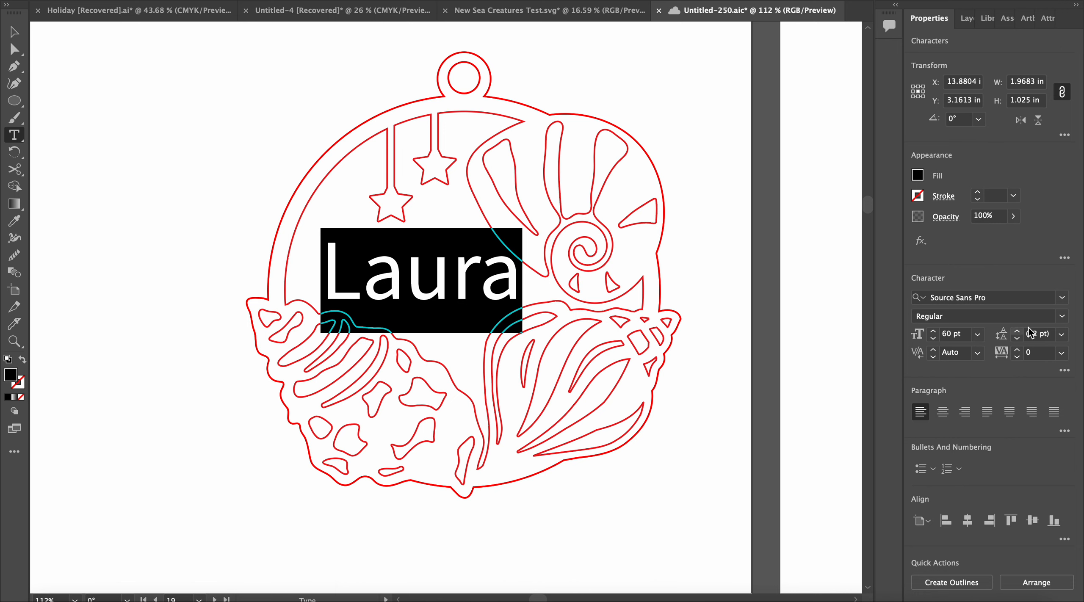
{"action": "left_click", "coordinate": [1063, 298]}
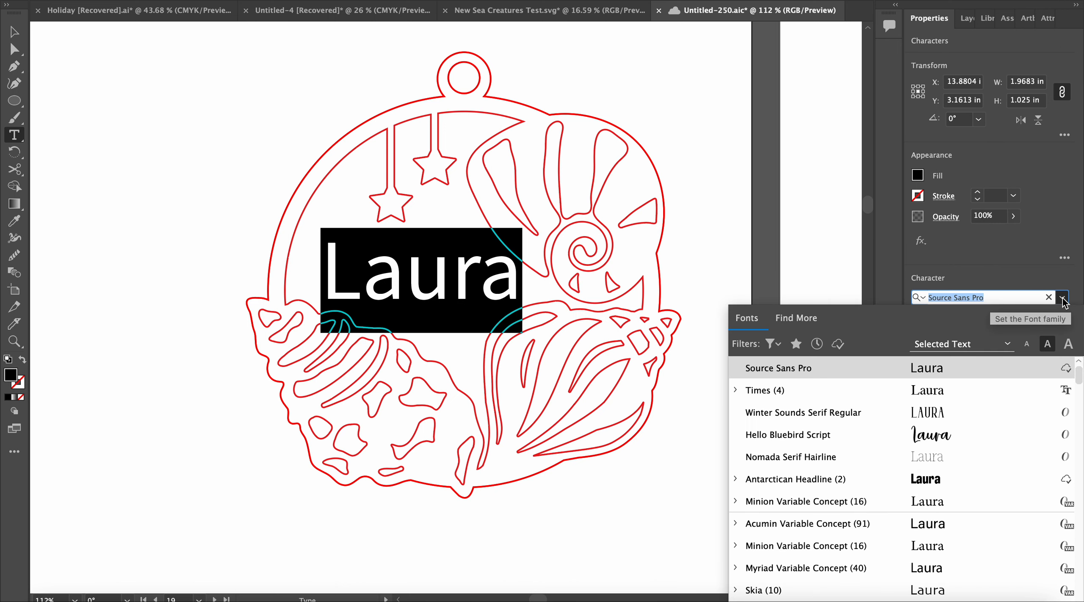
{"action": "left_click", "coordinate": [933, 438]}
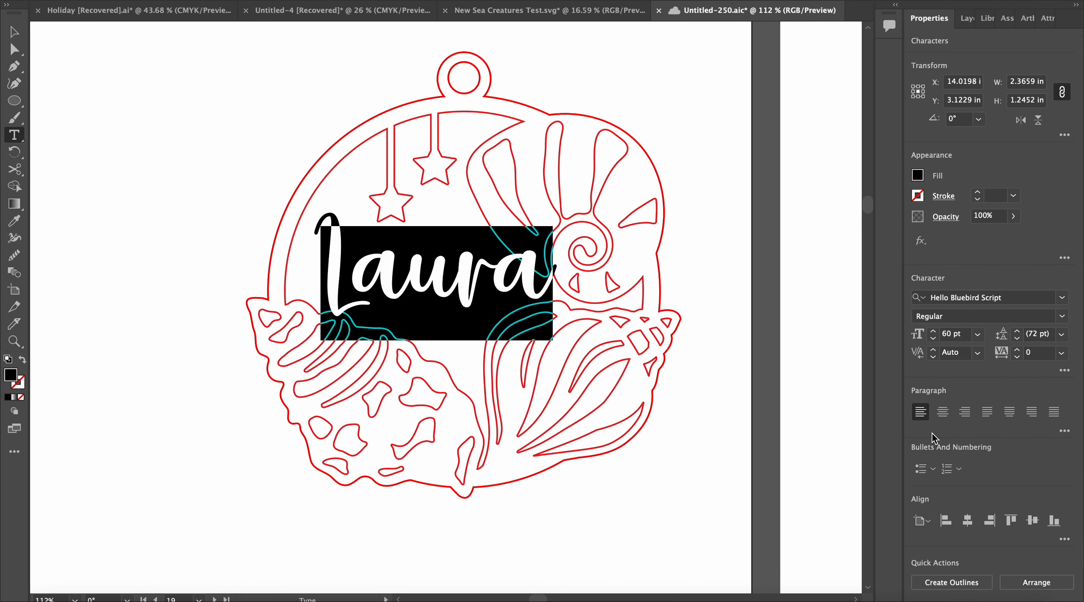
{"action": "left_click", "coordinate": [14, 32]}
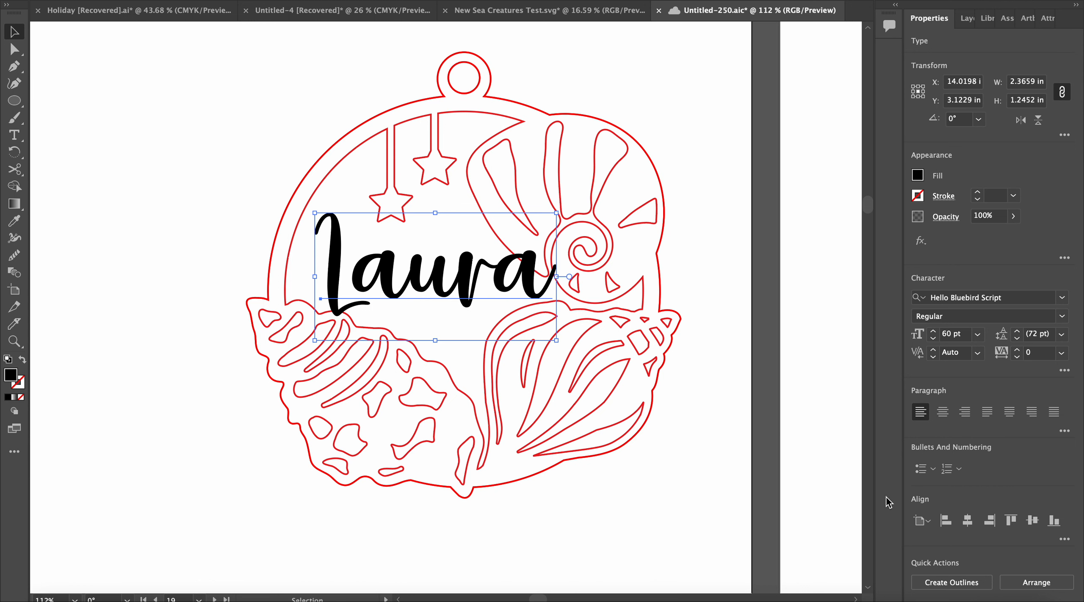
Convert the name text to outlines and inspect the overlaps where its letters connect.
{"action": "left_click", "coordinate": [951, 583]}
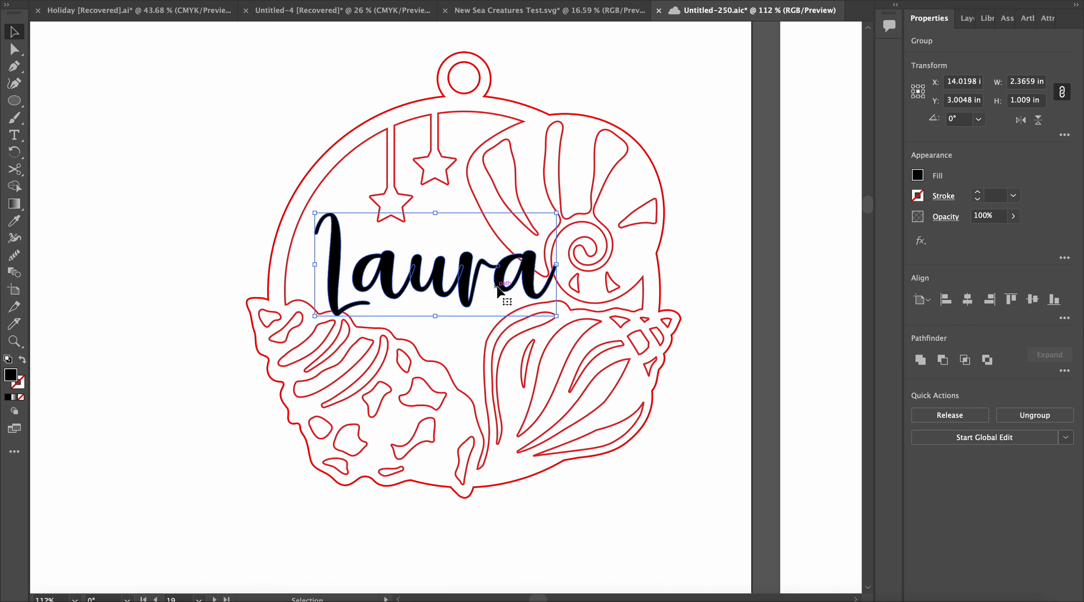
{"action": "scroll", "coordinate": [470, 267], "scroll_direction": "up", "scroll_amount": 4}
{"action": "scroll", "coordinate": [369, 262], "scroll_direction": "up", "scroll_amount": 2}
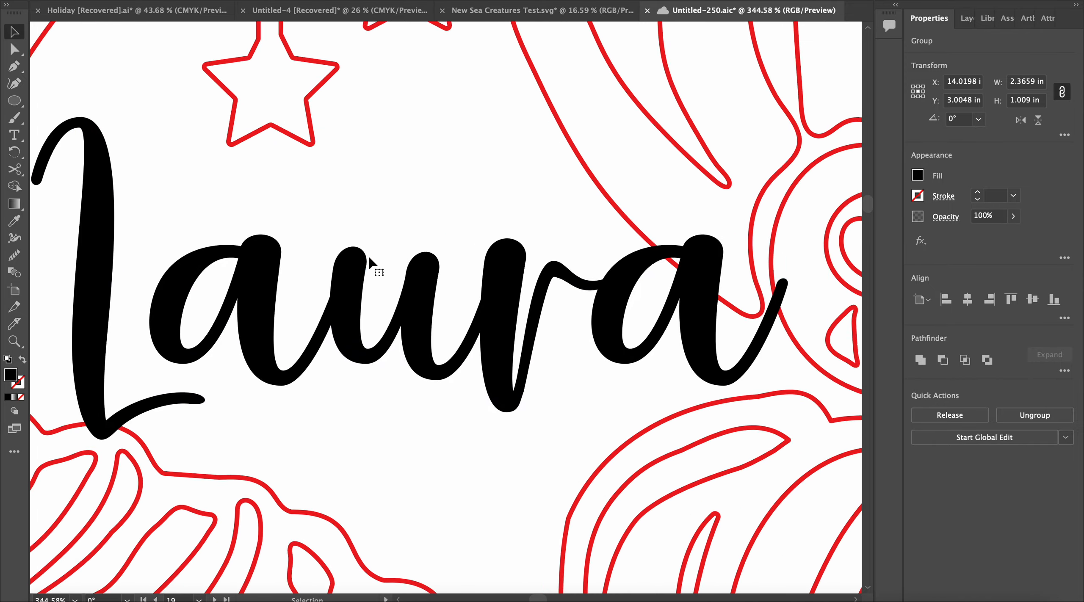
{"action": "scroll", "coordinate": [370, 263], "scroll_direction": "up", "scroll_amount": 1}
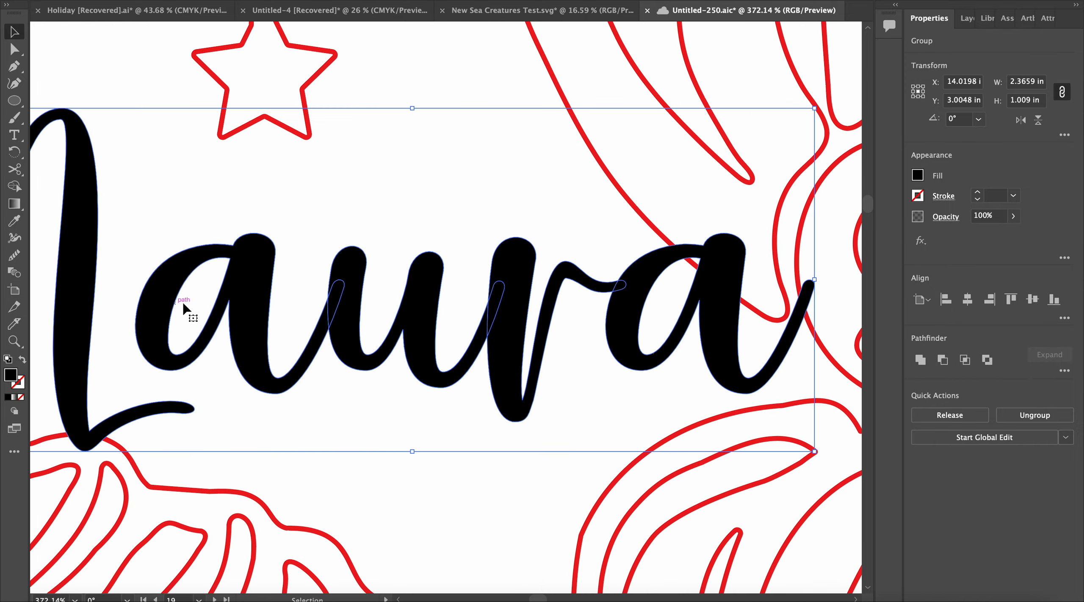
{"action": "left_click", "coordinate": [328, 376]}
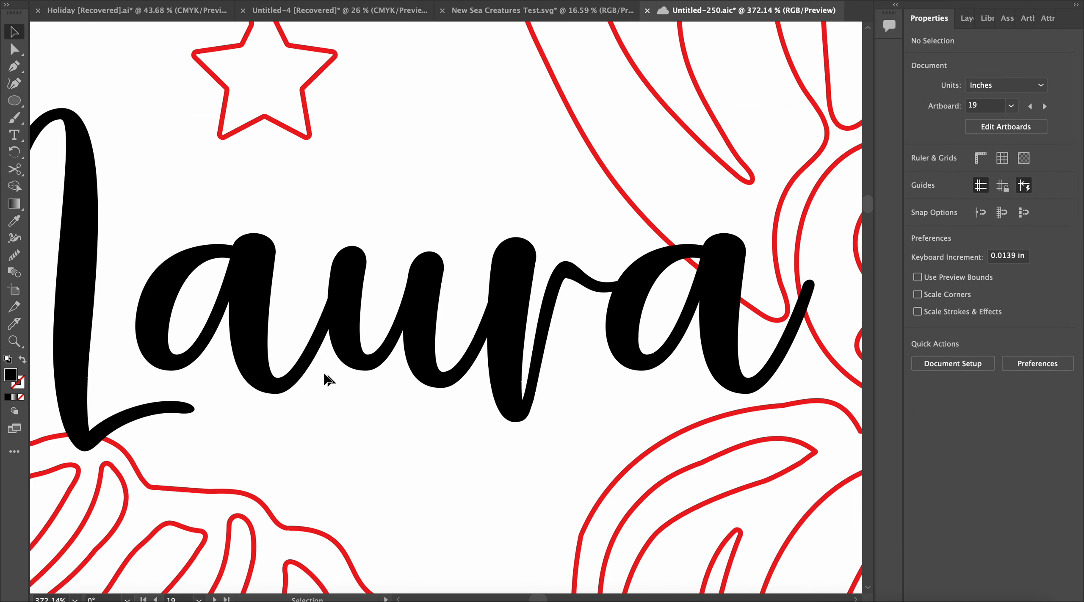
Ungroup the outlined name into separate letters and shift its second letter slightly.
{"action": "left_click", "coordinate": [252, 332]}
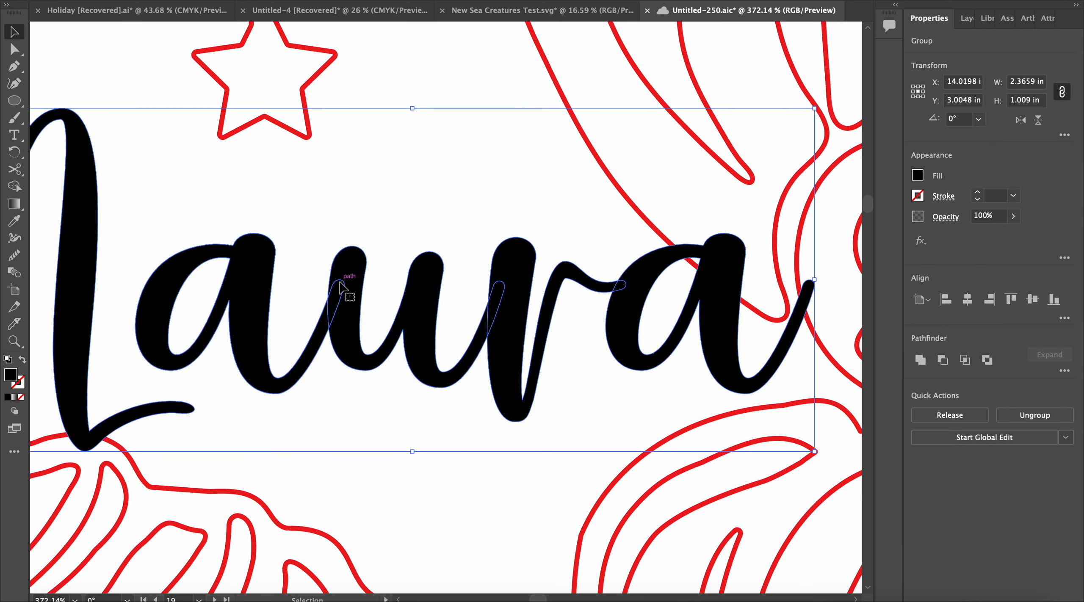
{"action": "left_click", "coordinate": [1037, 415]}
{"action": "left_click", "coordinate": [429, 186]}
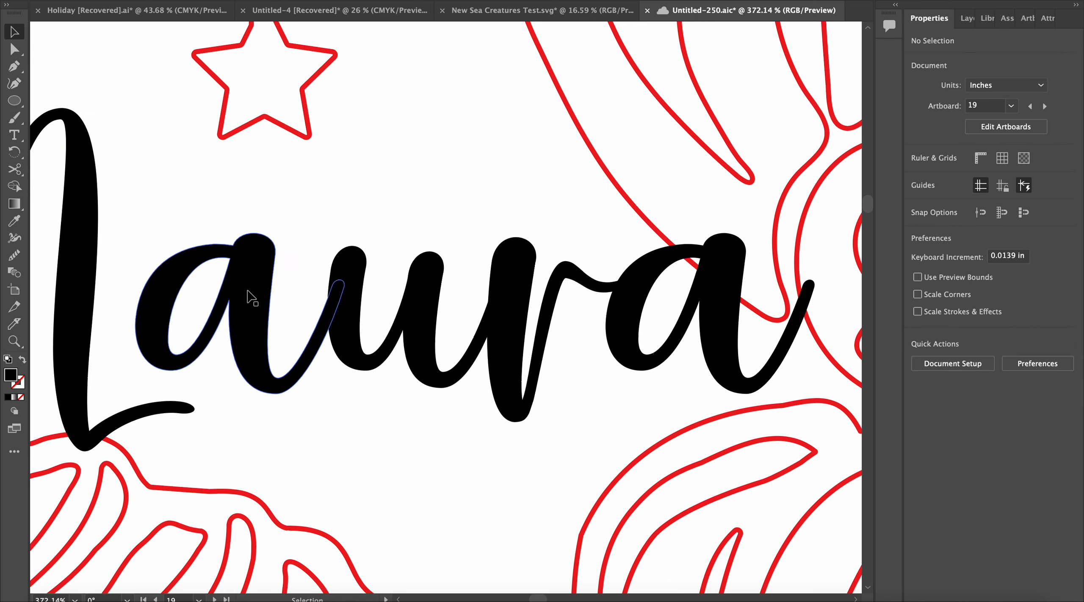
{"action": "mouse_move", "coordinate": [251, 297]}
{"action": "left_mouse_down"}
{"action": "mouse_move", "coordinate": [208, 252]}
{"action": "mouse_move", "coordinate": [246, 300]}
{"action": "left_mouse_up"}
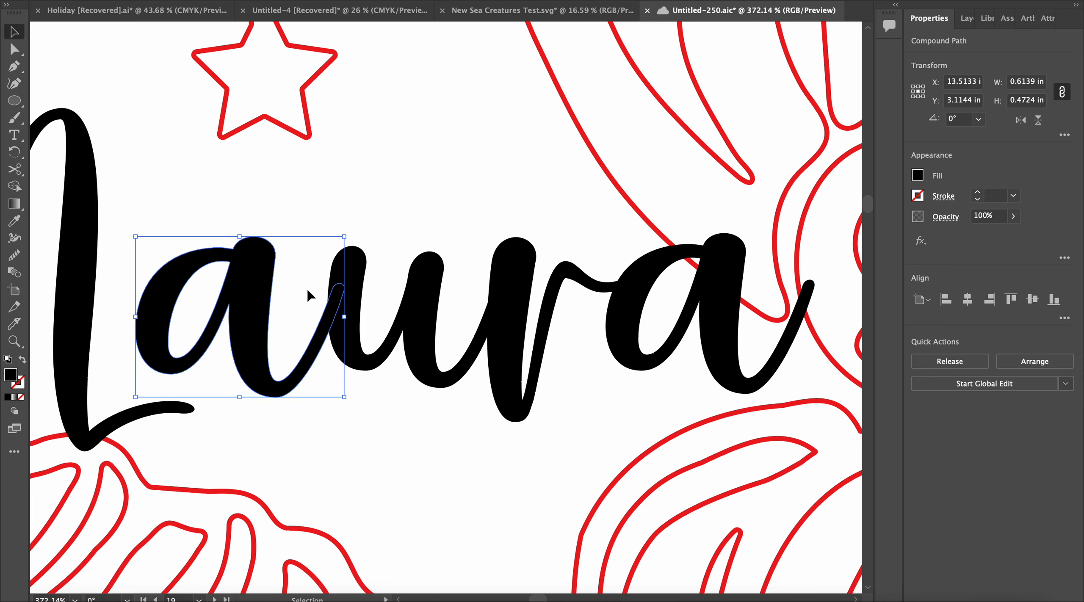
Select all letters of the name and unite them into one continuous shape.
{"action": "scroll", "coordinate": [307, 293], "scroll_direction": "down", "scroll_amount": 3}
{"action": "left_click_drag", "start_coordinate": [133, 266], "coordinate": [499, 330]}
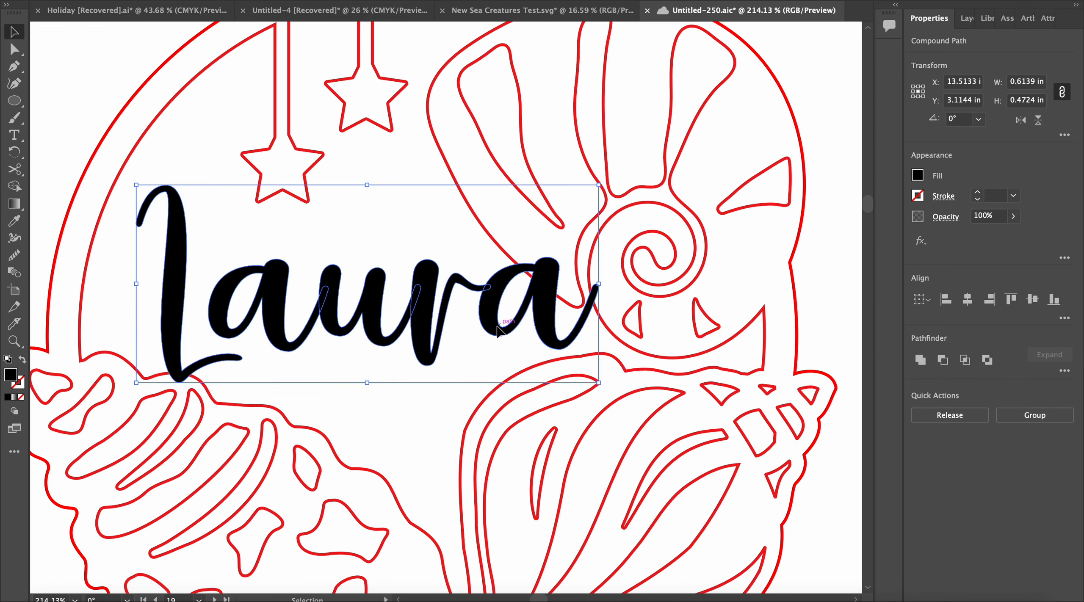
{"action": "left_click", "coordinate": [920, 360]}
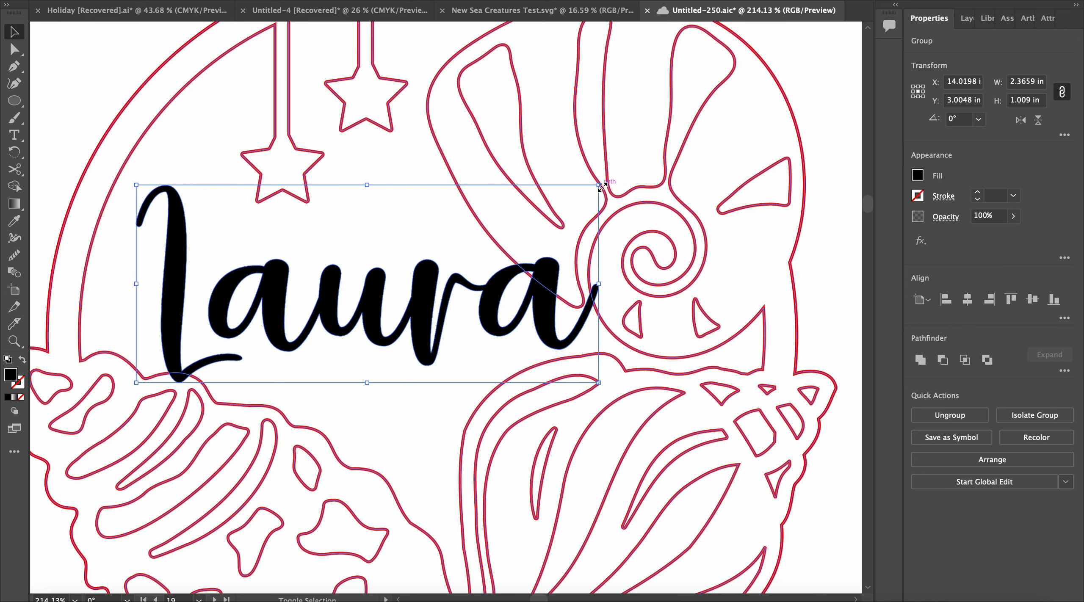
Scale the united name down to about 1.8 in wide and place it in the open space between the stars and shells.
{"action": "left_click_drag", "start_coordinate": [598, 185], "coordinate": [487, 232]}
{"action": "left_click_drag", "start_coordinate": [347, 337], "coordinate": [370, 318]}
{"action": "left_click", "coordinate": [351, 229]}
{"action": "key", "text": "ctrl+0"}
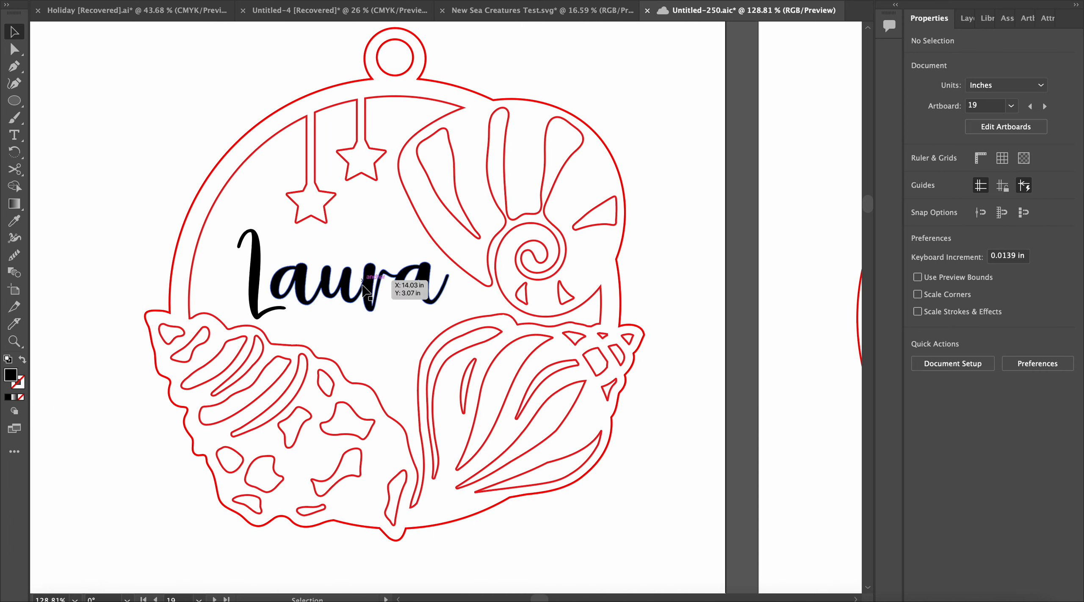
{"action": "left_click", "coordinate": [365, 302]}
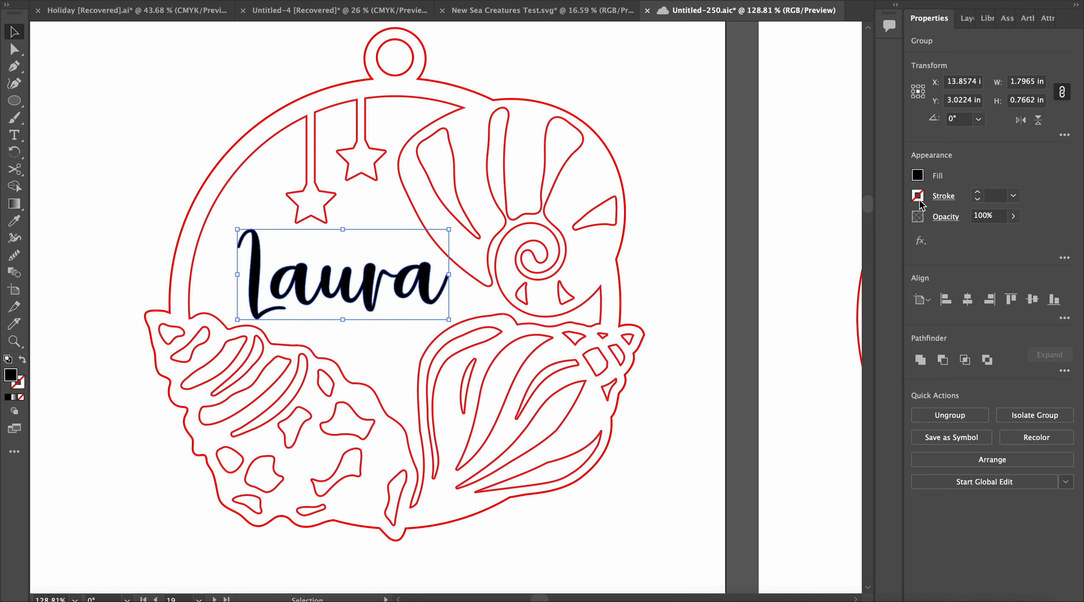
{"action": "left_click", "coordinate": [680, 224]}
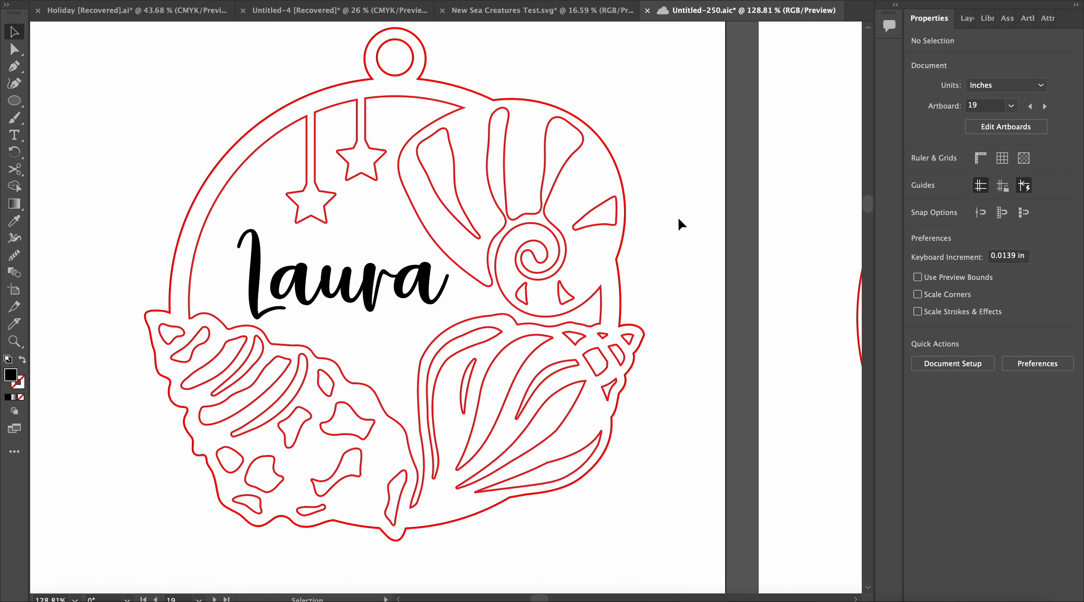
Move the ringed seashell ornament back to the artboard's left side, leaving the name on the blank outline.
{"action": "scroll", "coordinate": [650, 295], "scroll_direction": "down", "scroll_amount": 2}
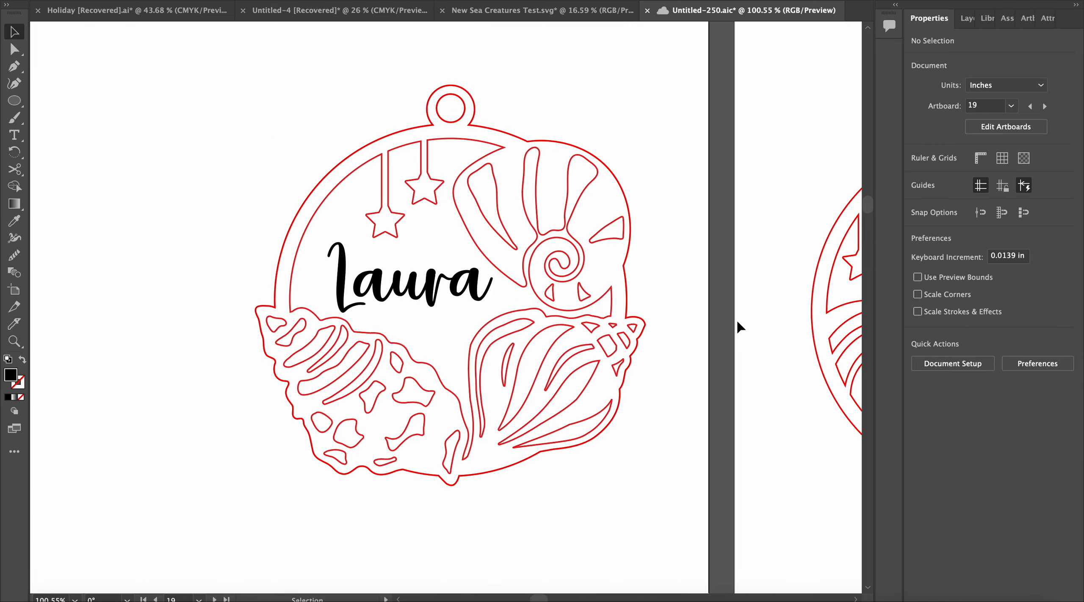
{"action": "scroll", "coordinate": [739, 327], "scroll_direction": "down", "scroll_amount": 5}
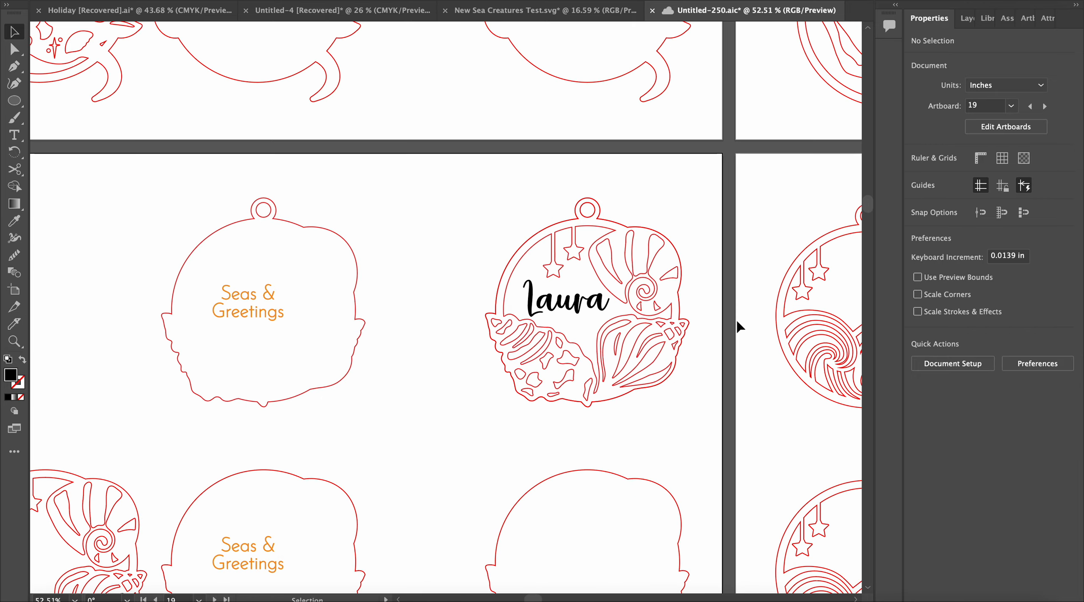
{"action": "left_click_drag", "start_coordinate": [678, 351], "coordinate": [129, 292]}
{"action": "scroll", "coordinate": [140, 350], "scroll_direction": "left", "scroll_amount": 3}
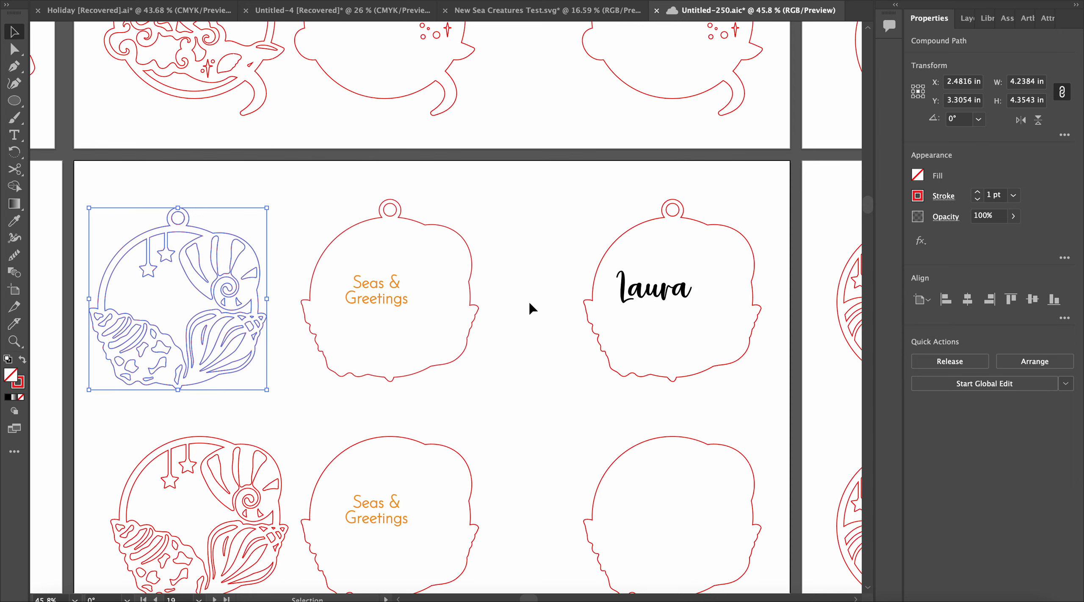
Move the ringless seashell ornament from the lower row onto the blank ringless outline on the artboard's right side.
{"action": "scroll", "coordinate": [532, 309], "scroll_direction": "down", "scroll_amount": 5}
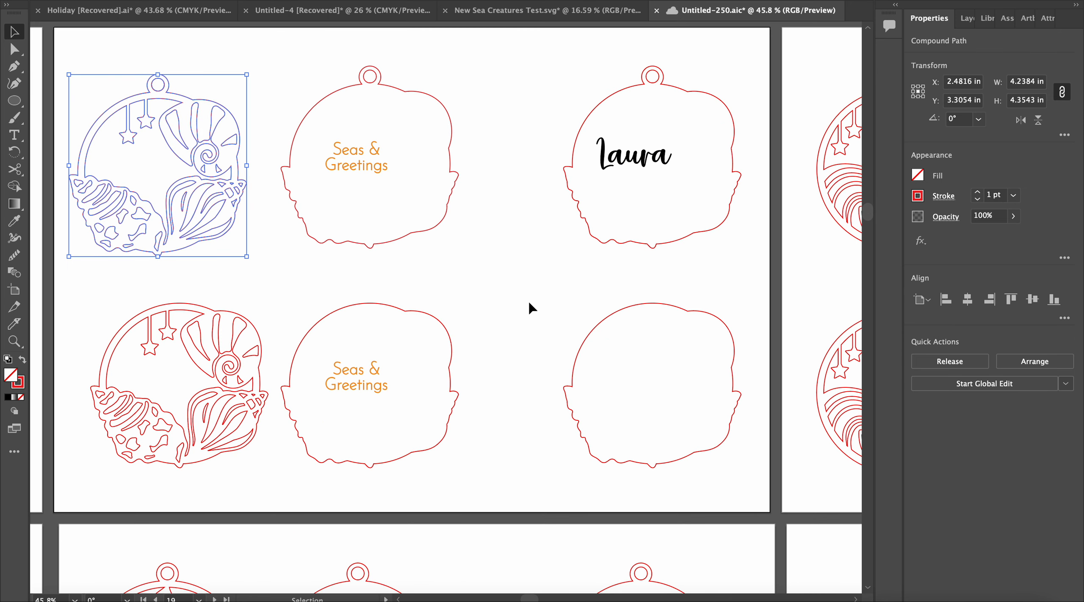
{"action": "left_click", "coordinate": [262, 377]}
{"action": "left_click_drag", "start_coordinate": [238, 373], "coordinate": [710, 367]}
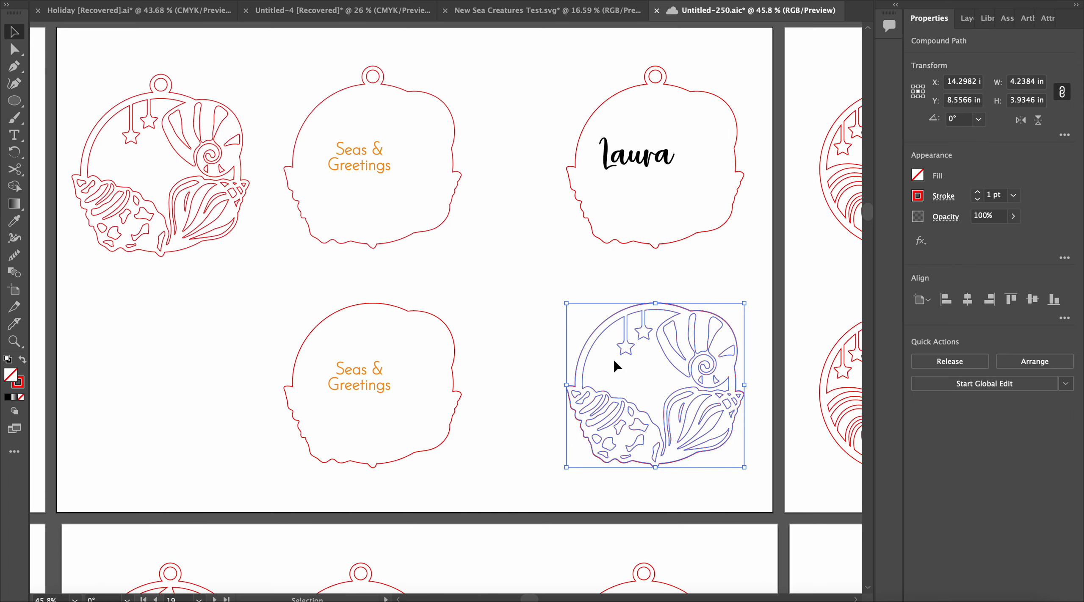
{"action": "scroll", "coordinate": [615, 365], "scroll_direction": "up", "scroll_amount": 5}
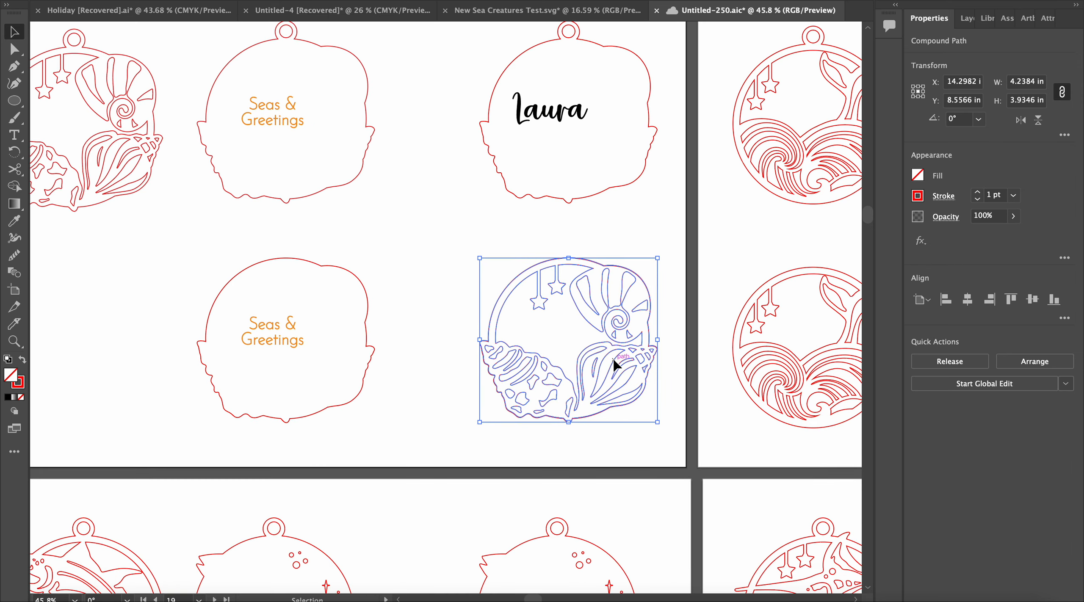
Align the ringless seashell ornament precisely over its matching blank outline.
{"action": "mouse_move", "coordinate": [572, 372]}
{"action": "left_mouse_down"}
{"action": "mouse_move", "coordinate": [530, 370]}
{"action": "mouse_move", "coordinate": [573, 365]}
{"action": "mouse_move", "coordinate": [571, 375]}
{"action": "left_mouse_up"}
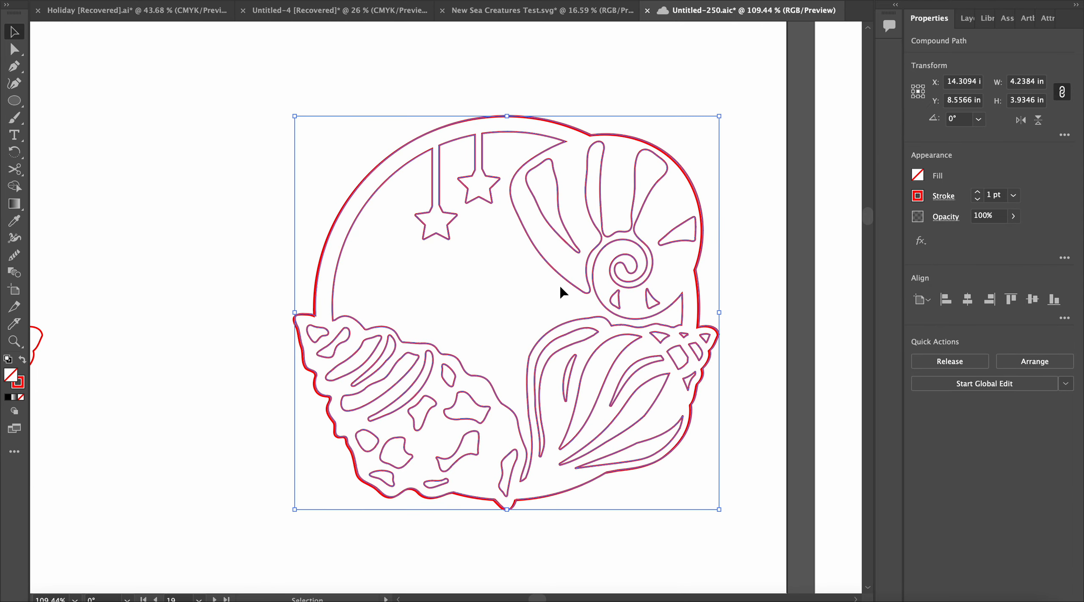
Place a new text object in the ringless ornament's open area and try the Nomada Serif Hairline font on it.
{"action": "left_click", "coordinate": [15, 135]}
{"action": "left_click", "coordinate": [436, 302]}
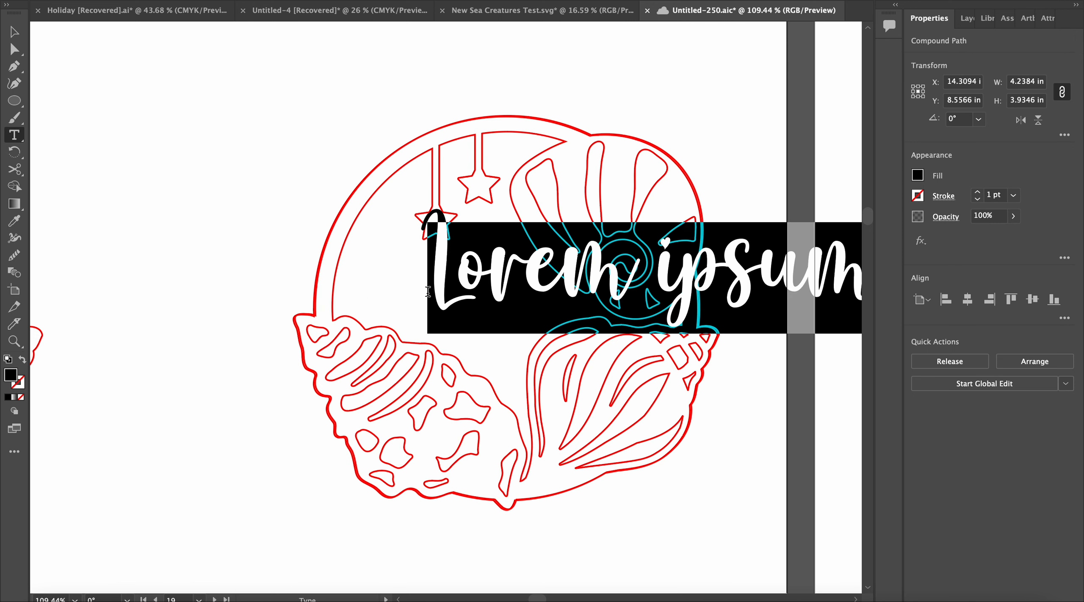
{"action": "left_click", "coordinate": [1062, 298]}
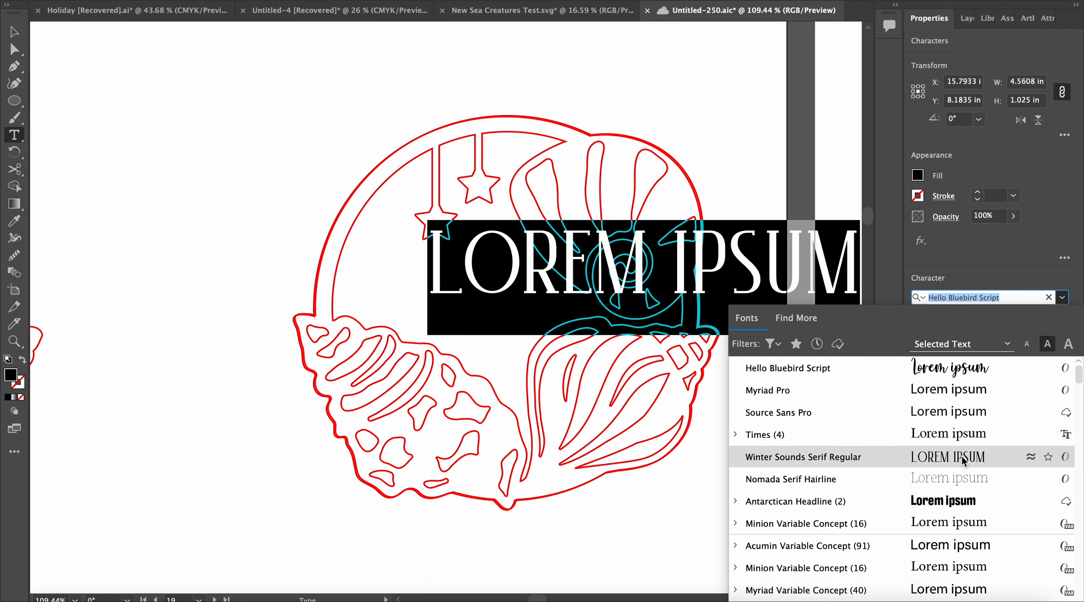
{"action": "left_click", "coordinate": [933, 476]}
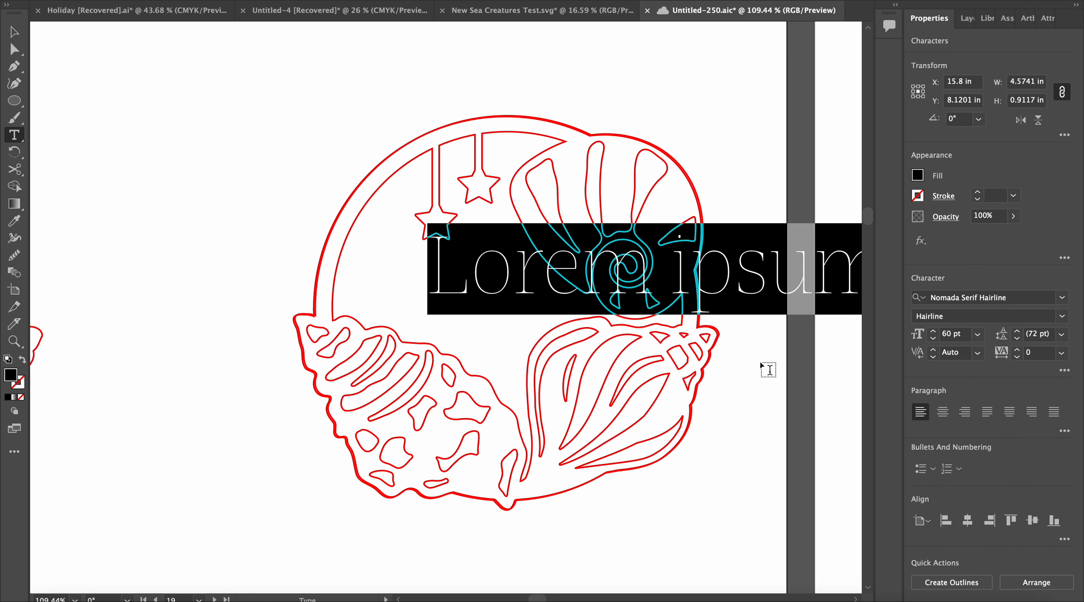
Set the placeholder text in Josefin Sans Thin at 24 pt.
{"action": "left_click", "coordinate": [1062, 298]}
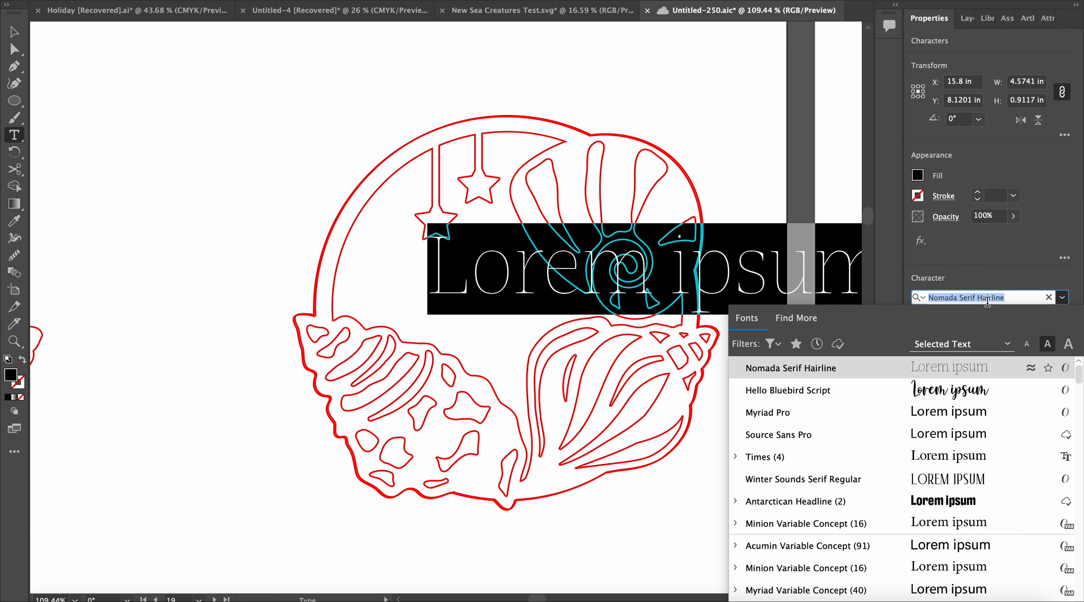
{"action": "type", "text": "j"}
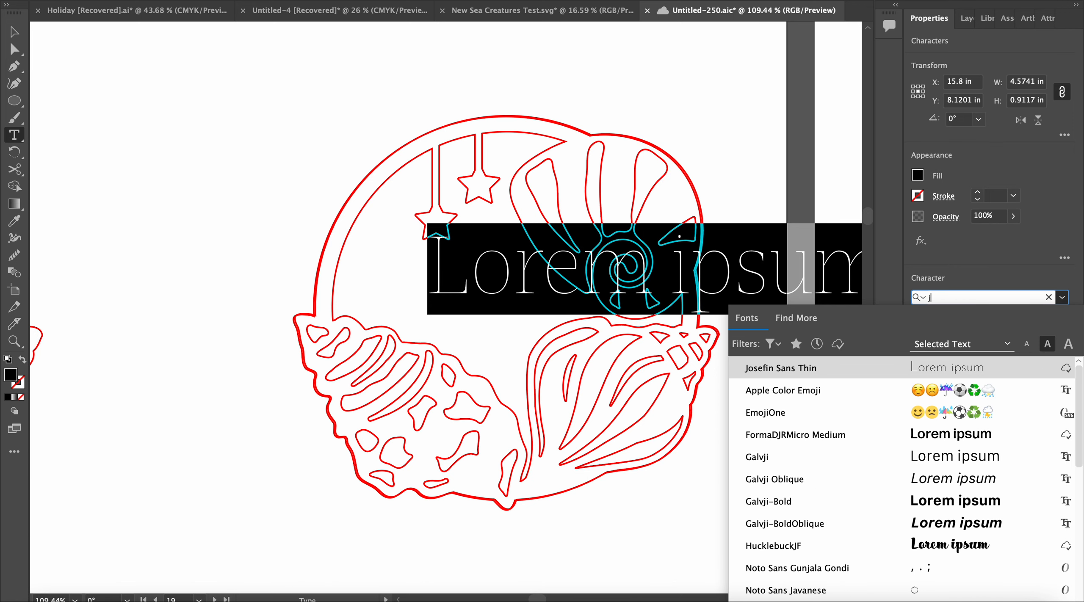
{"action": "left_click", "coordinate": [802, 372]}
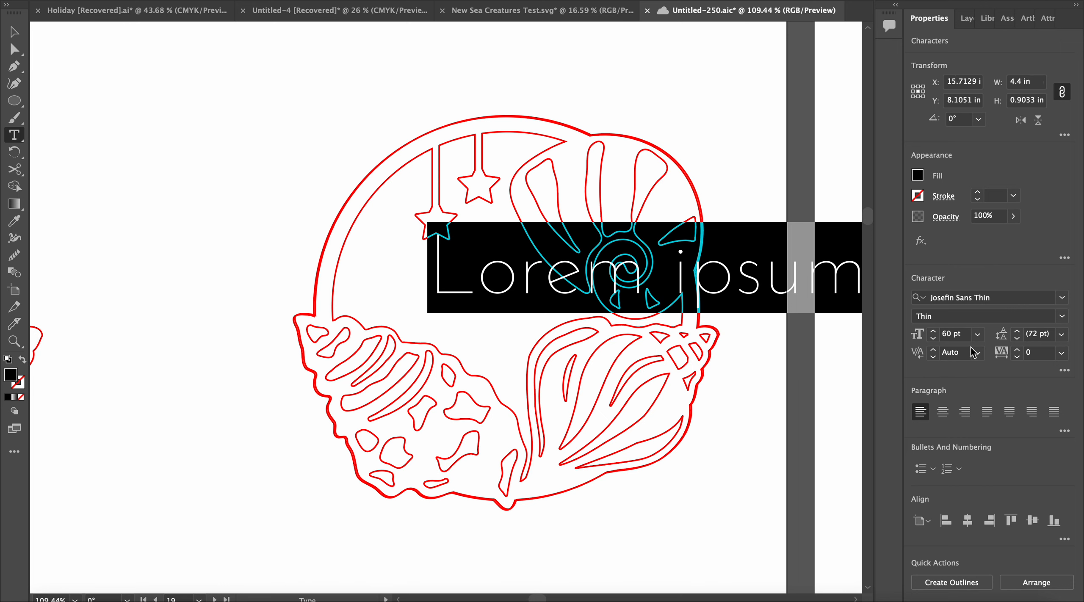
{"action": "left_click", "coordinate": [977, 334]}
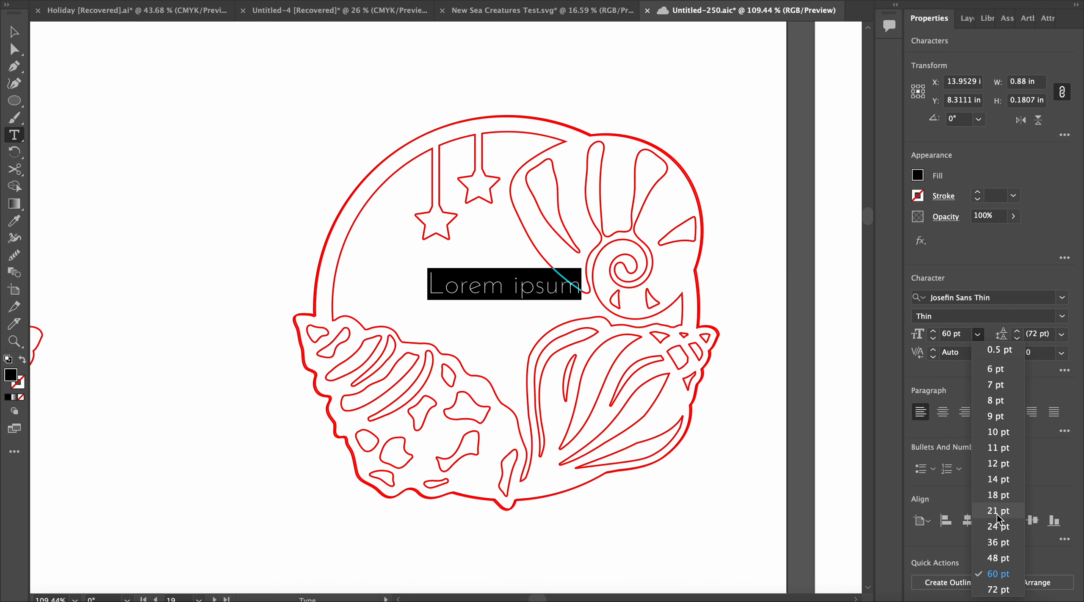
{"action": "left_click", "coordinate": [998, 526]}
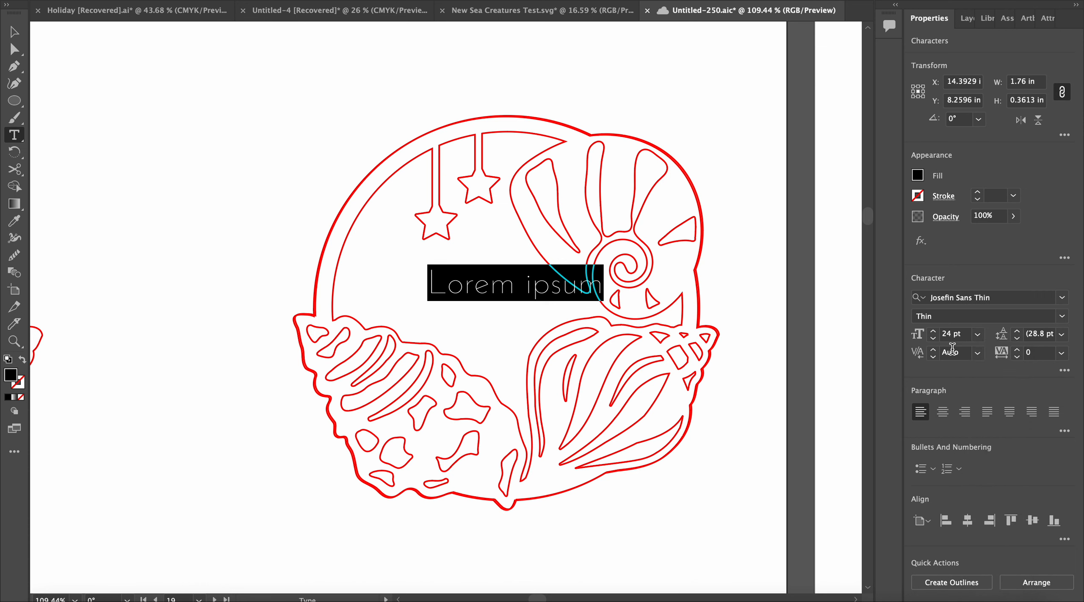
Replace the placeholder text with the recipient's first name and move it into the open space below the stars.
{"action": "left_click", "coordinate": [537, 290]}
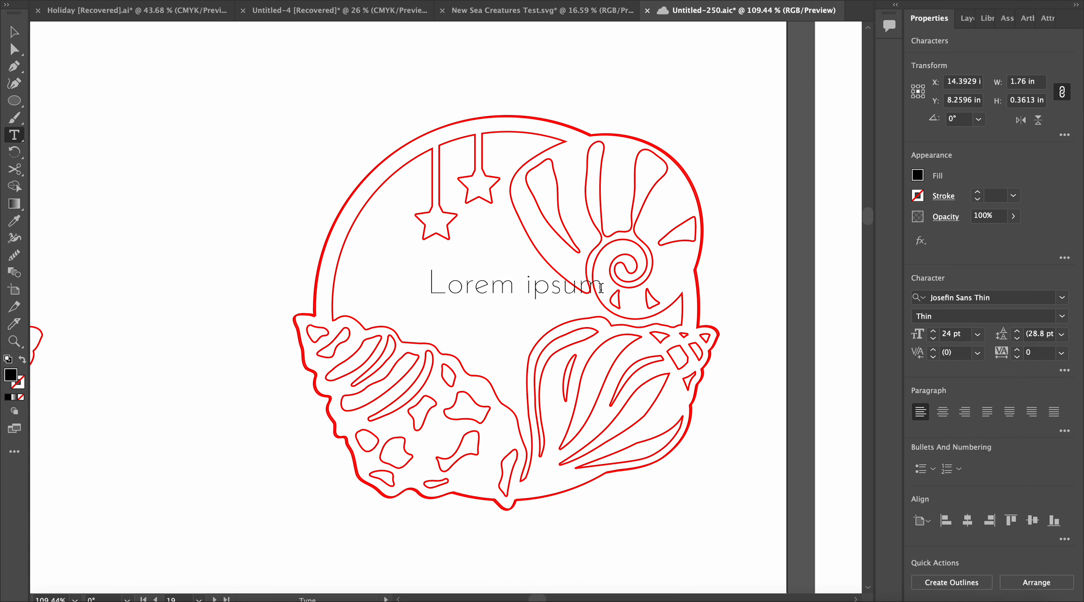
{"action": "left_click_drag", "start_coordinate": [601, 288], "coordinate": [420, 277]}
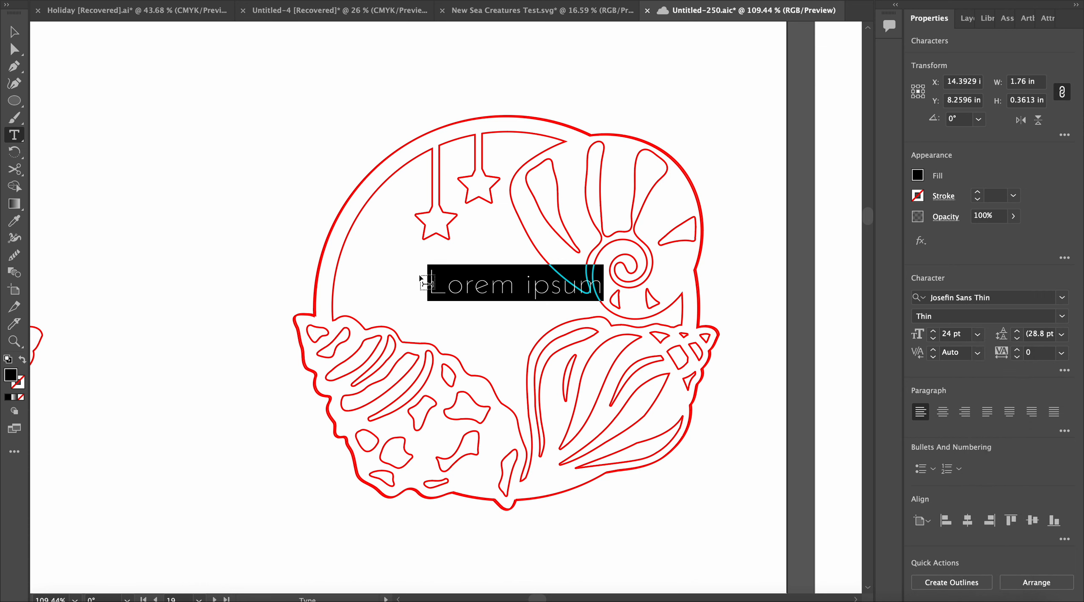
{"action": "type", "text": "Aar"}
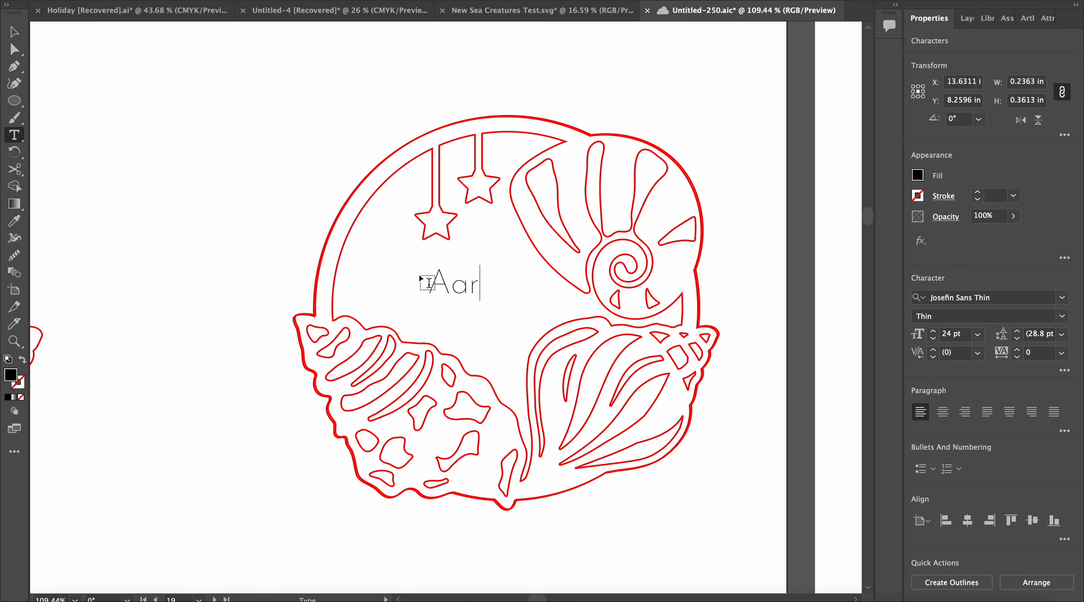
{"action": "type", "text": "on"}
{"action": "key", "text": "Escape"}
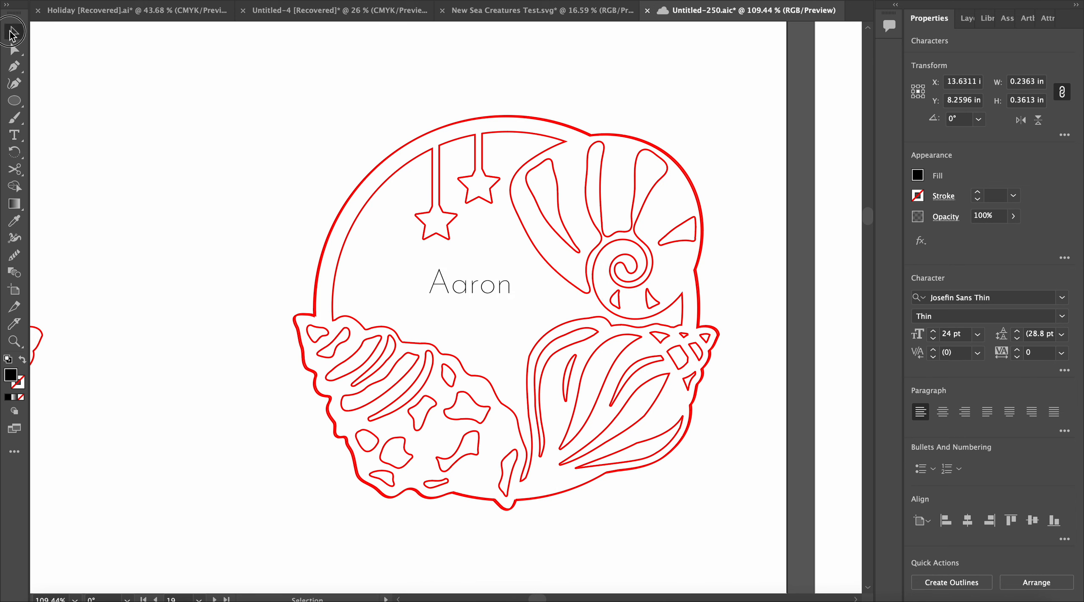
{"action": "left_click_drag", "start_coordinate": [490, 292], "coordinate": [477, 299]}
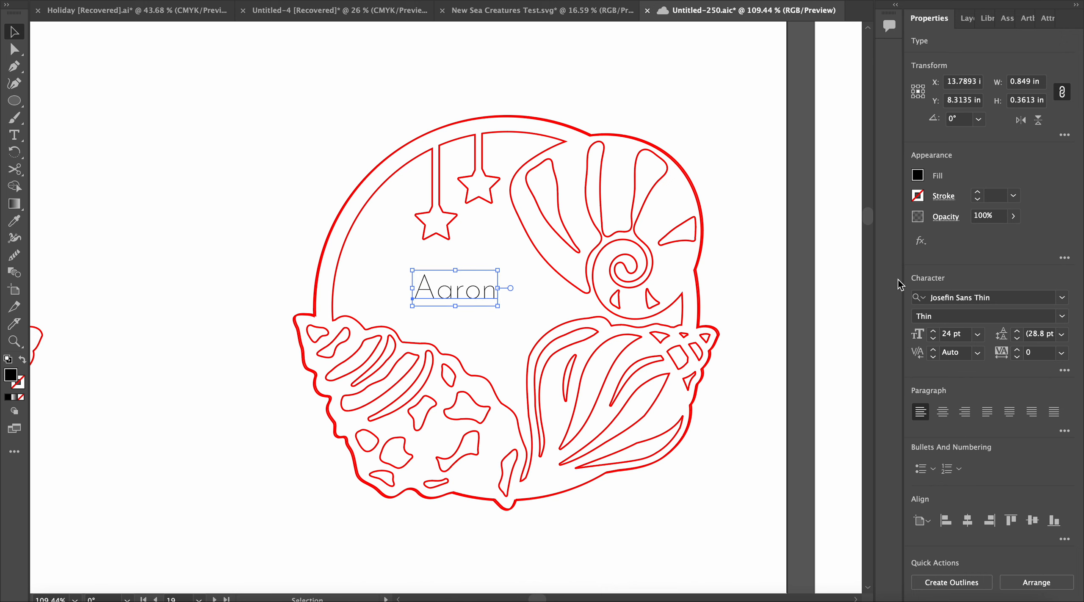
Give the name an RGB Magenta stroke and remove its fill.
{"action": "left_click", "coordinate": [917, 196]}
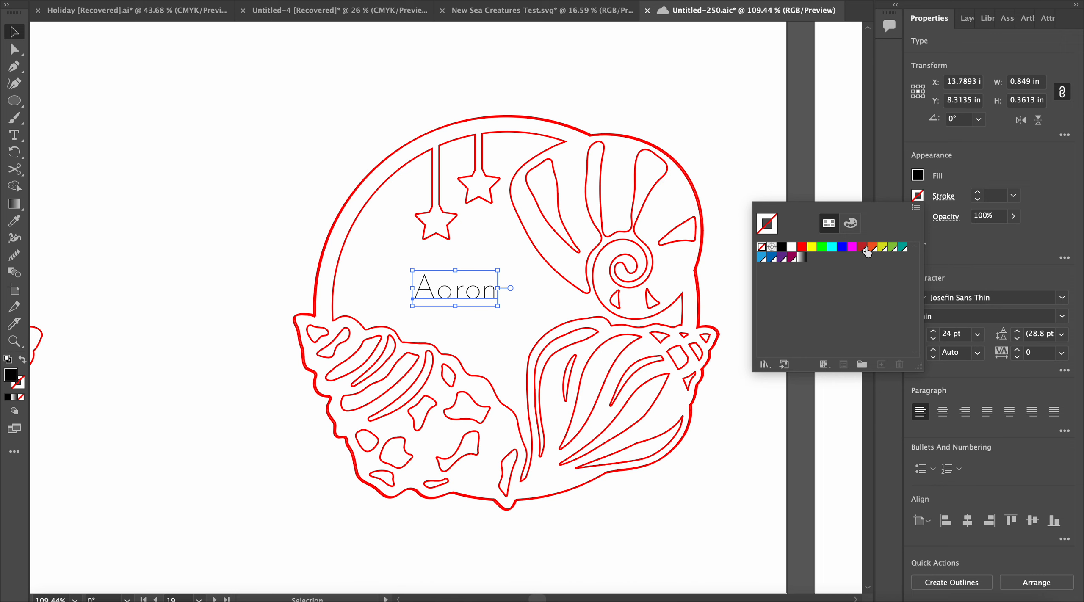
{"action": "left_click", "coordinate": [813, 250]}
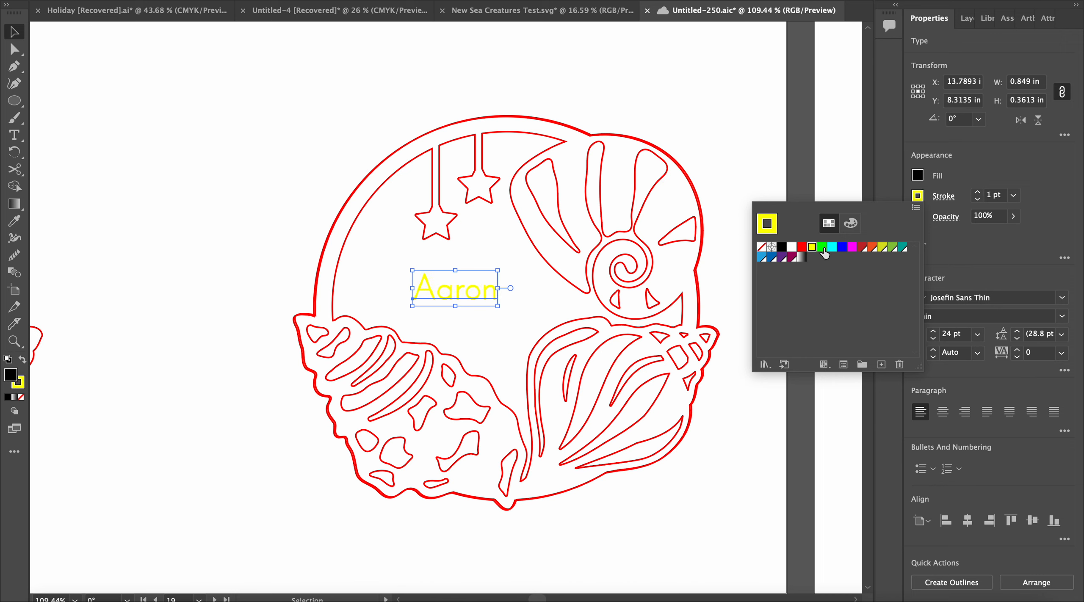
{"action": "left_click", "coordinate": [849, 249]}
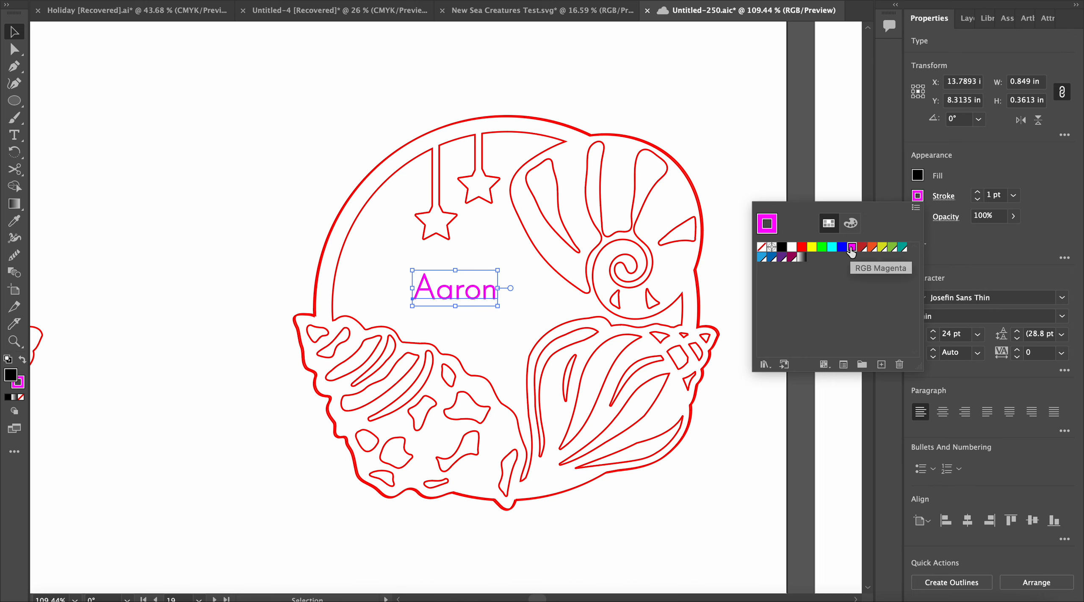
{"action": "left_click", "coordinate": [918, 177]}
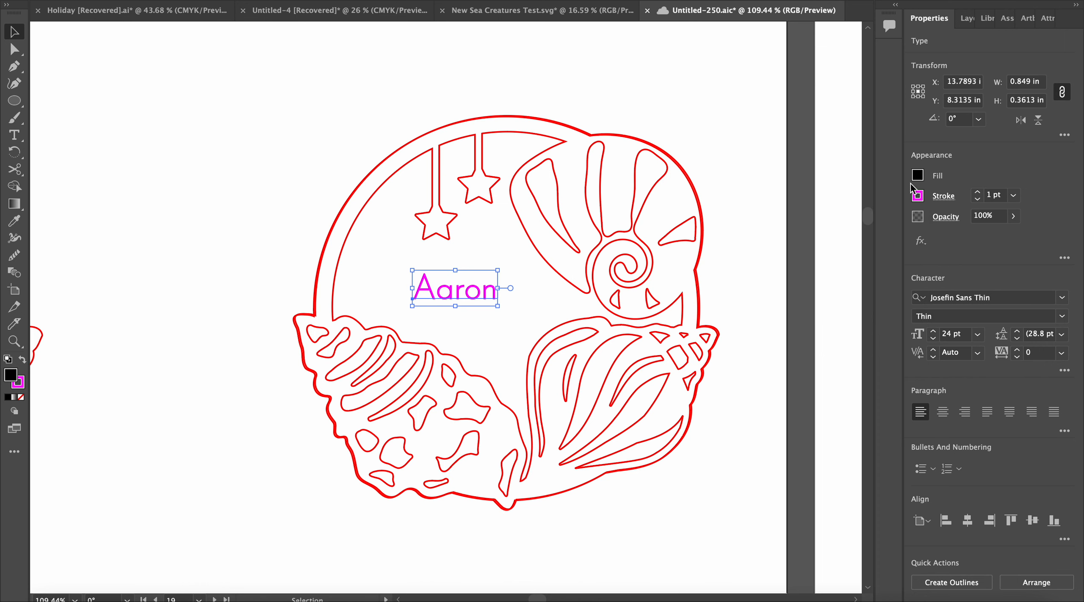
{"action": "left_click", "coordinate": [918, 175]}
{"action": "left_click", "coordinate": [761, 226]}
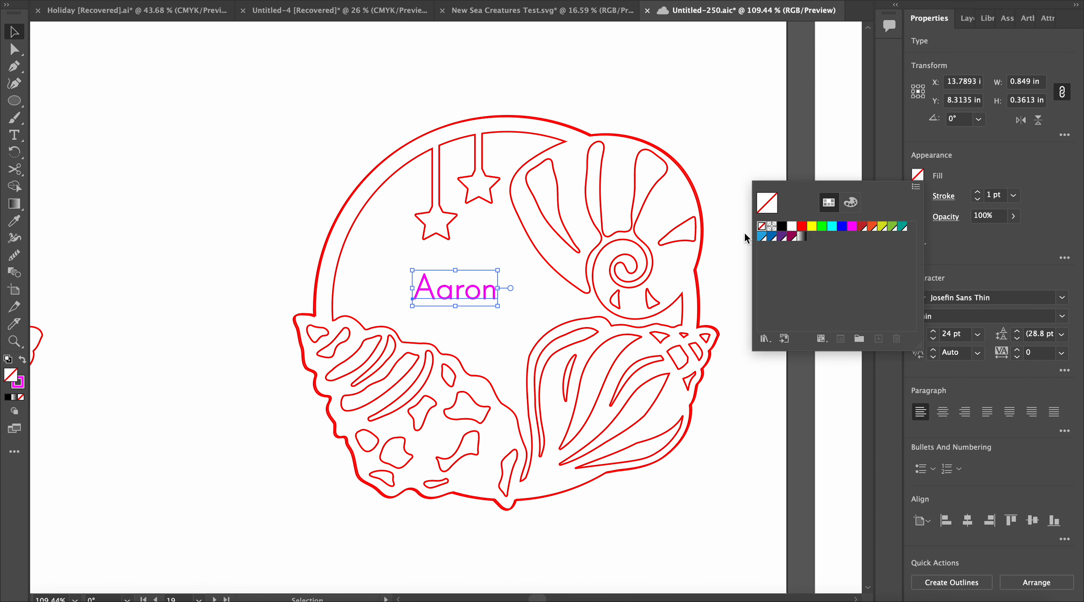
{"action": "left_click", "coordinate": [486, 320]}
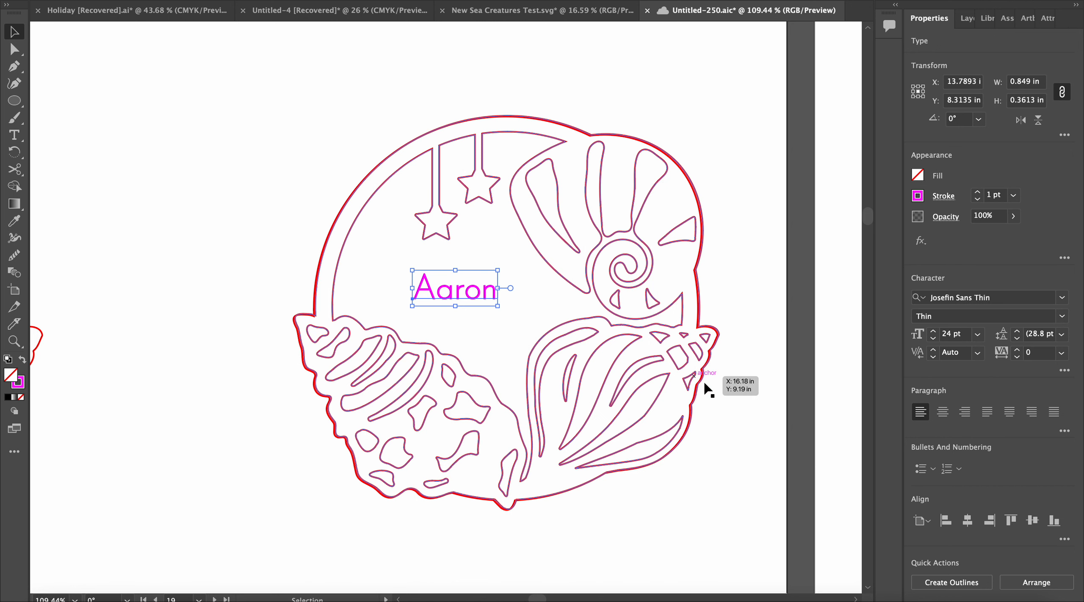
Convert the name to outlines and enlarge it to about 1.35 in wide within the ornament's open area.
{"action": "left_click", "coordinate": [940, 583]}
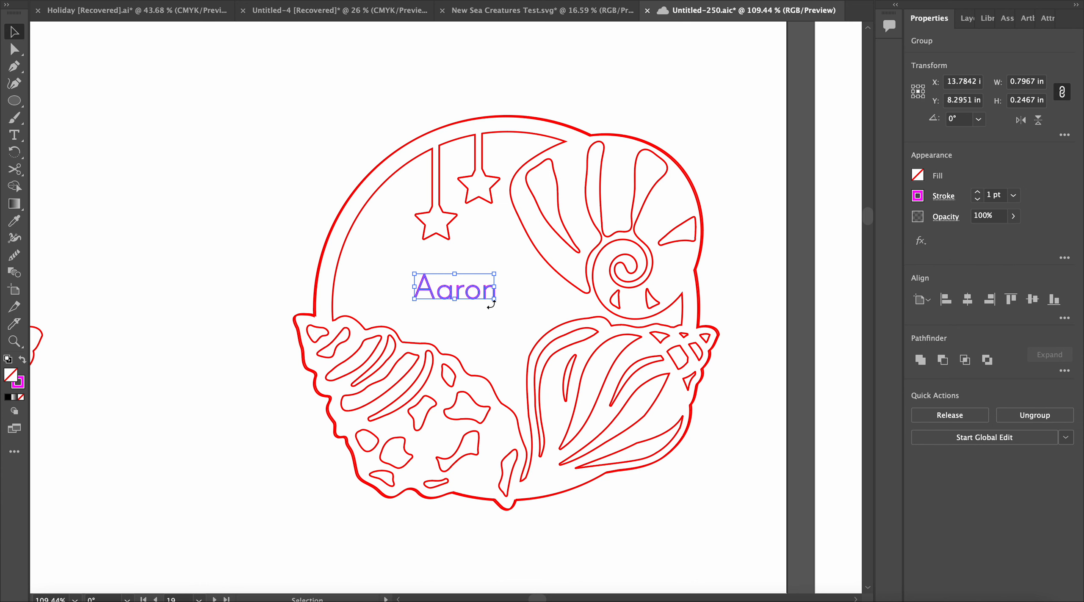
{"action": "mouse_move", "coordinate": [492, 303]}
{"action": "left_mouse_down"}
{"action": "mouse_move", "coordinate": [575, 358]}
{"action": "mouse_move", "coordinate": [495, 302]}
{"action": "mouse_move", "coordinate": [510, 303]}
{"action": "left_mouse_up"}
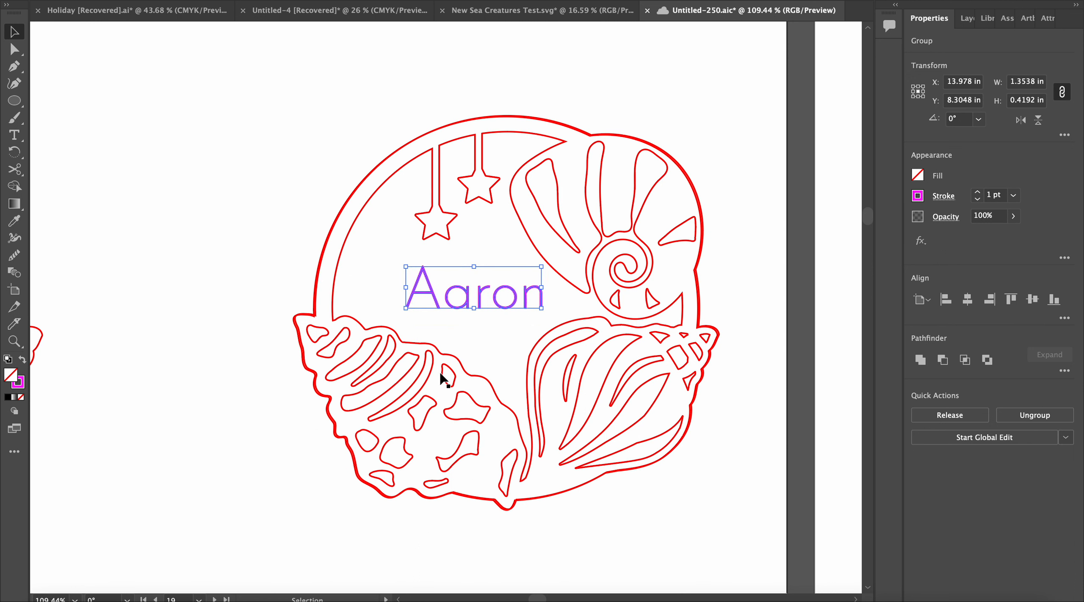
{"action": "left_click", "coordinate": [511, 334]}
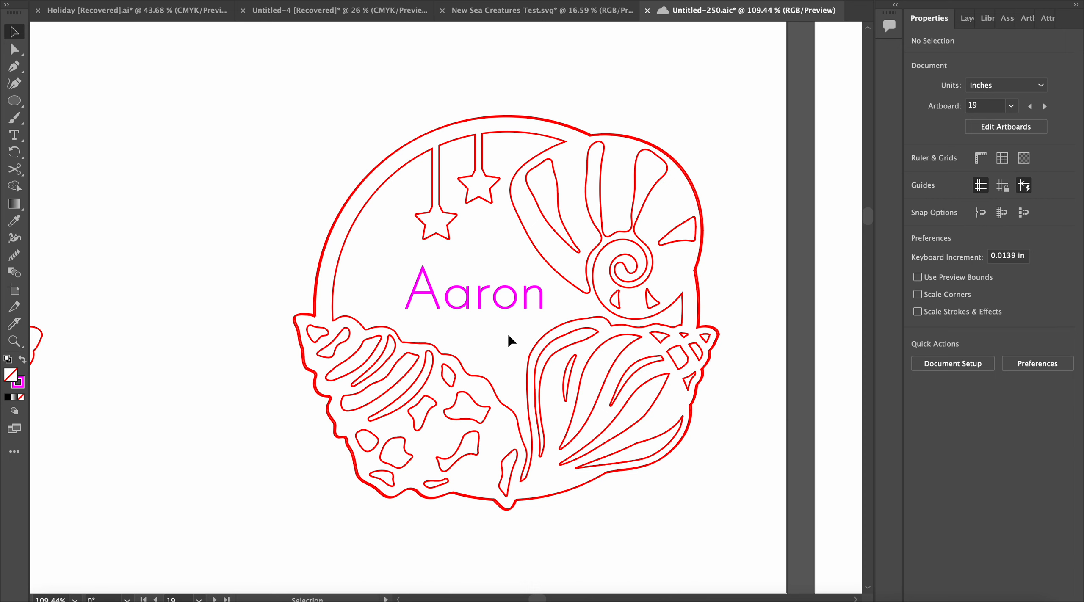
Examine which paths belong to the red seashell ornament layers and which belong to the magenta name.
{"action": "left_click", "coordinate": [411, 311]}
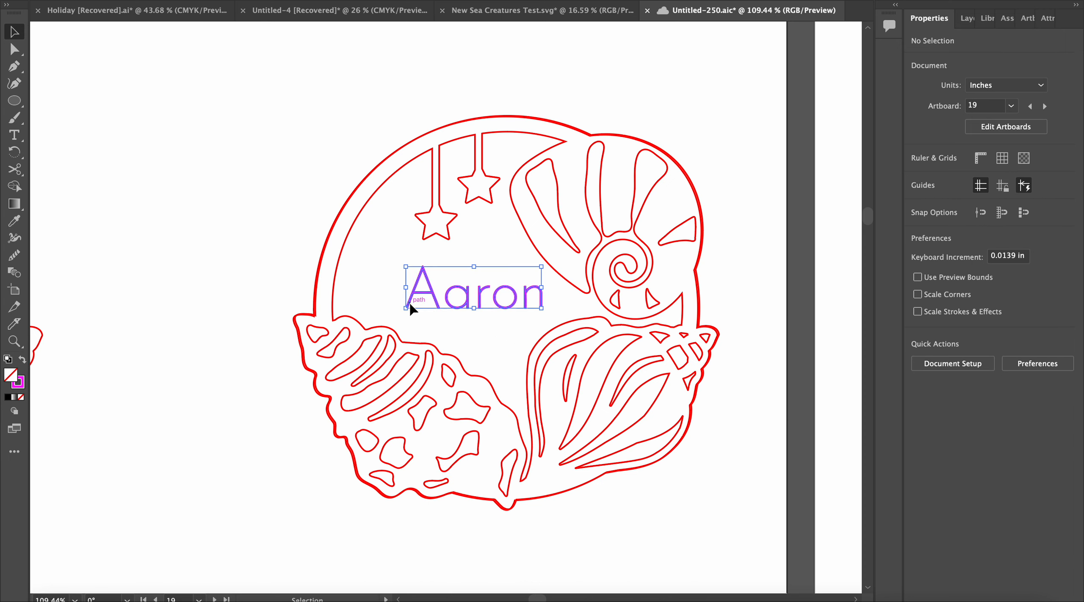
{"action": "left_click", "coordinate": [498, 335]}
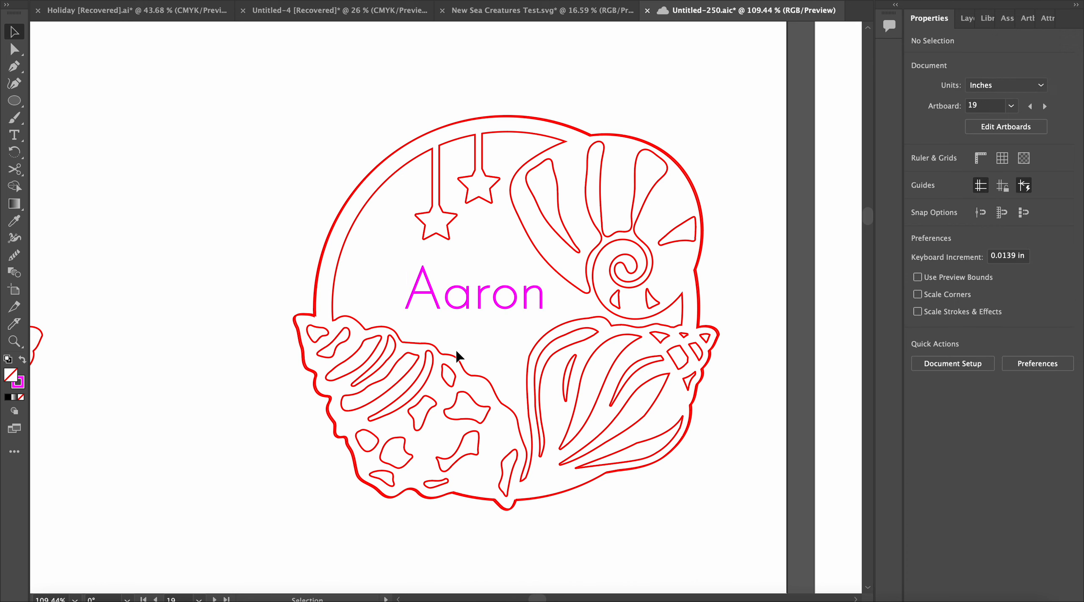
{"action": "left_click", "coordinate": [386, 425]}
{"action": "left_click_drag", "start_coordinate": [385, 422], "coordinate": [398, 432]}
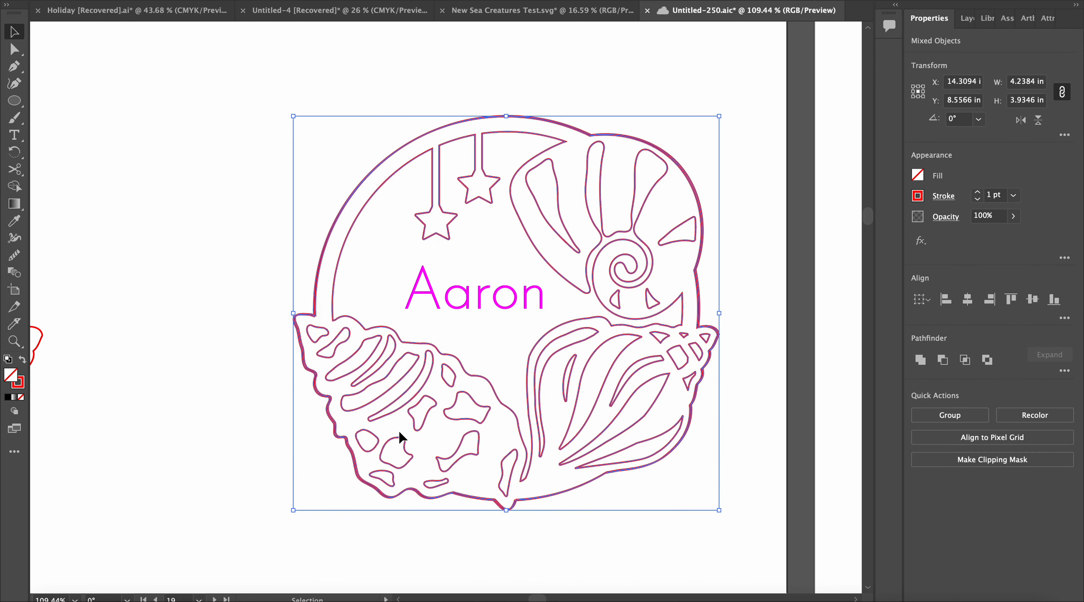
{"action": "left_click", "coordinate": [462, 337]}
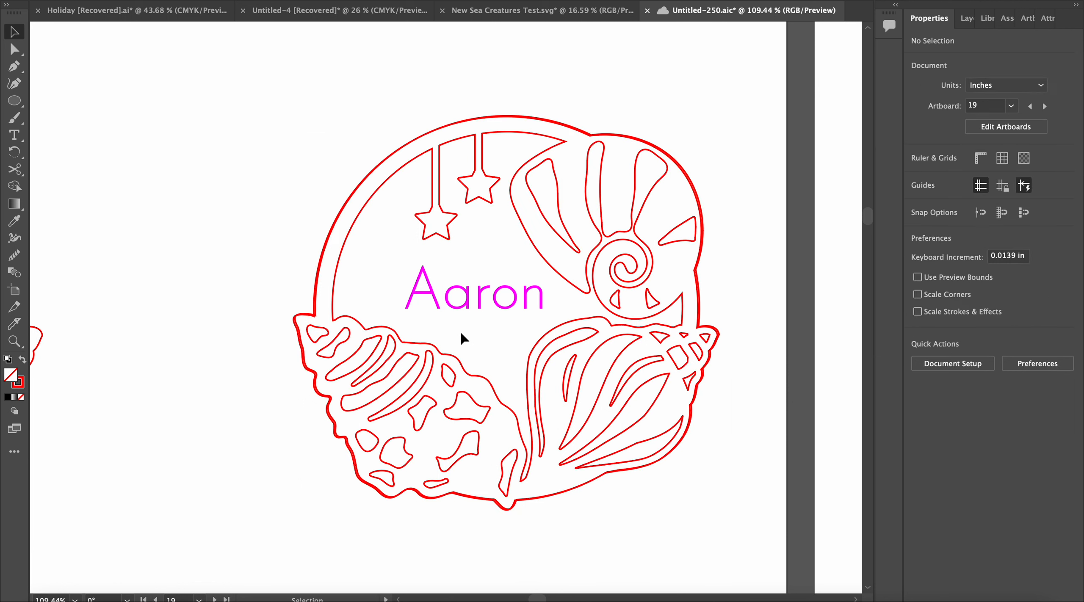
{"action": "left_click_drag", "start_coordinate": [235, 359], "coordinate": [366, 428]}
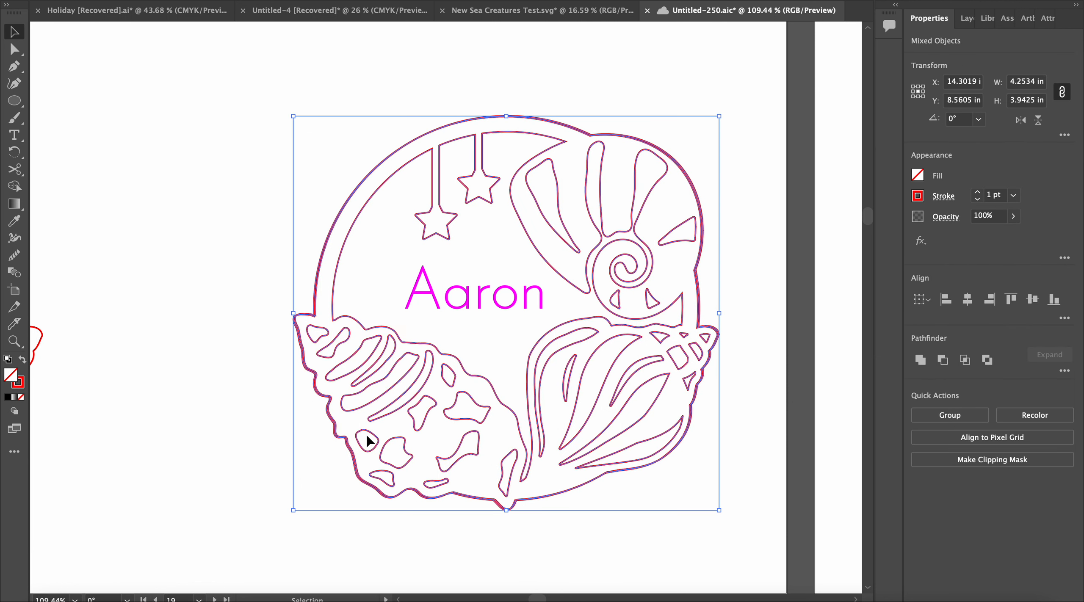
{"action": "left_click", "coordinate": [486, 263]}
{"action": "left_click", "coordinate": [469, 296]}
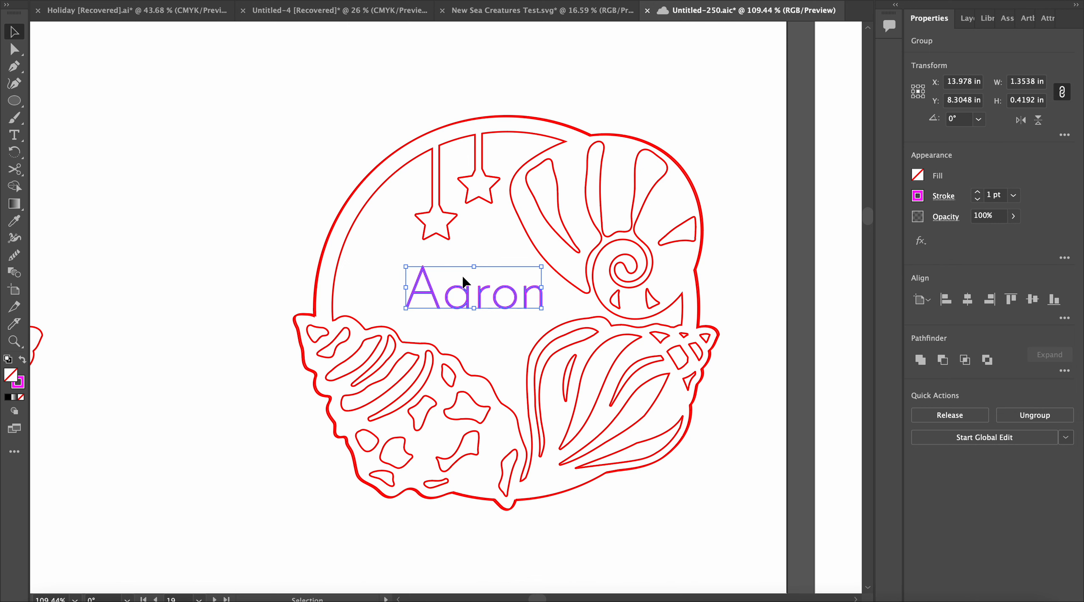
Deselect the name and save the document.
{"action": "left_click", "coordinate": [419, 313]}
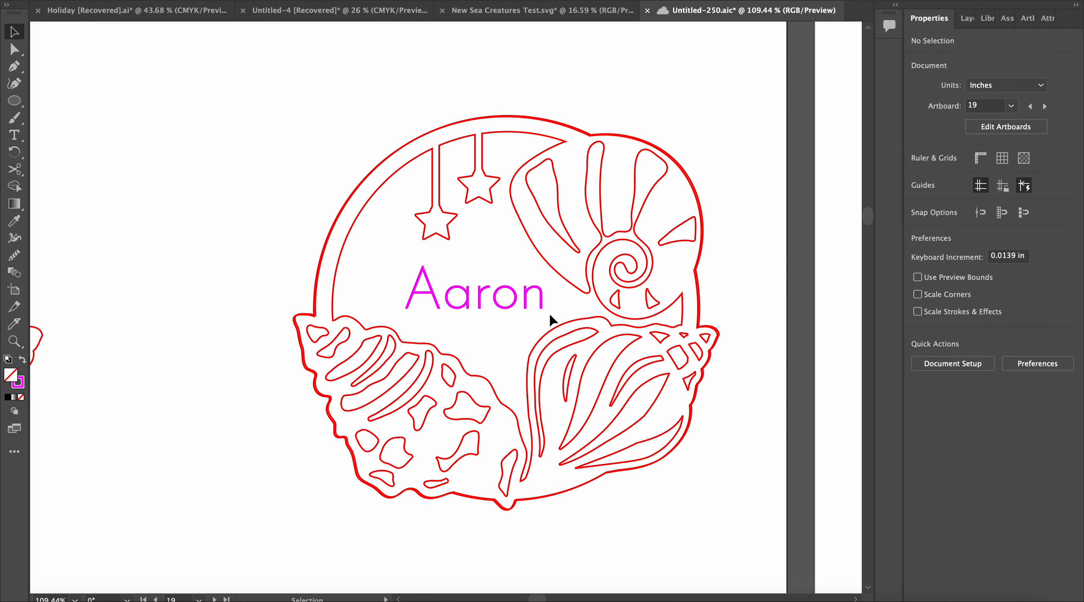
{"action": "key", "text": "super+s"}
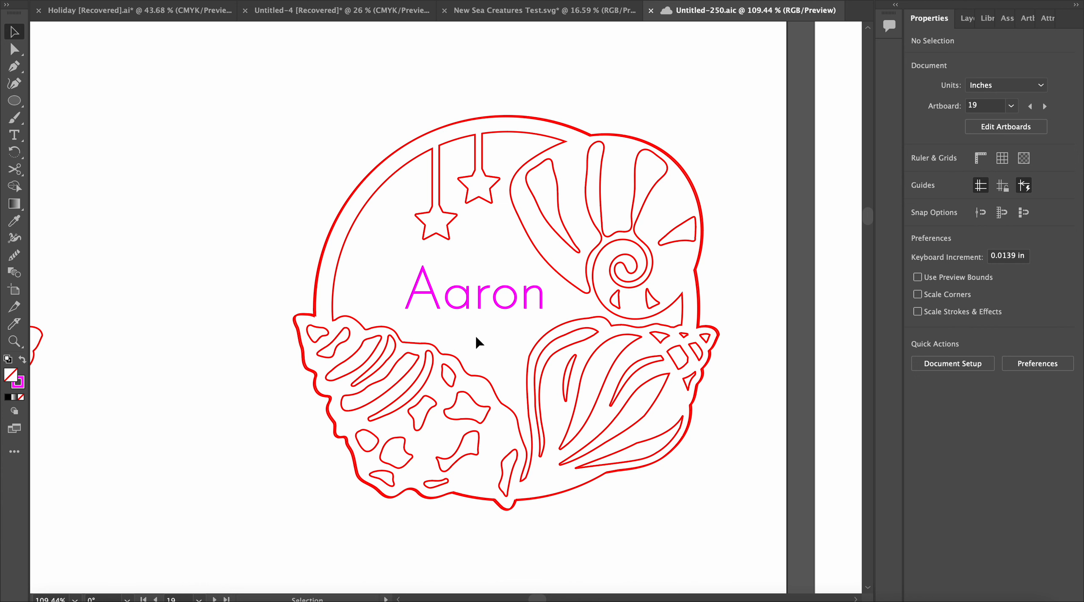
Examine the outlined name's stroke paths up close around its first letter.
{"action": "left_click", "coordinate": [464, 302]}
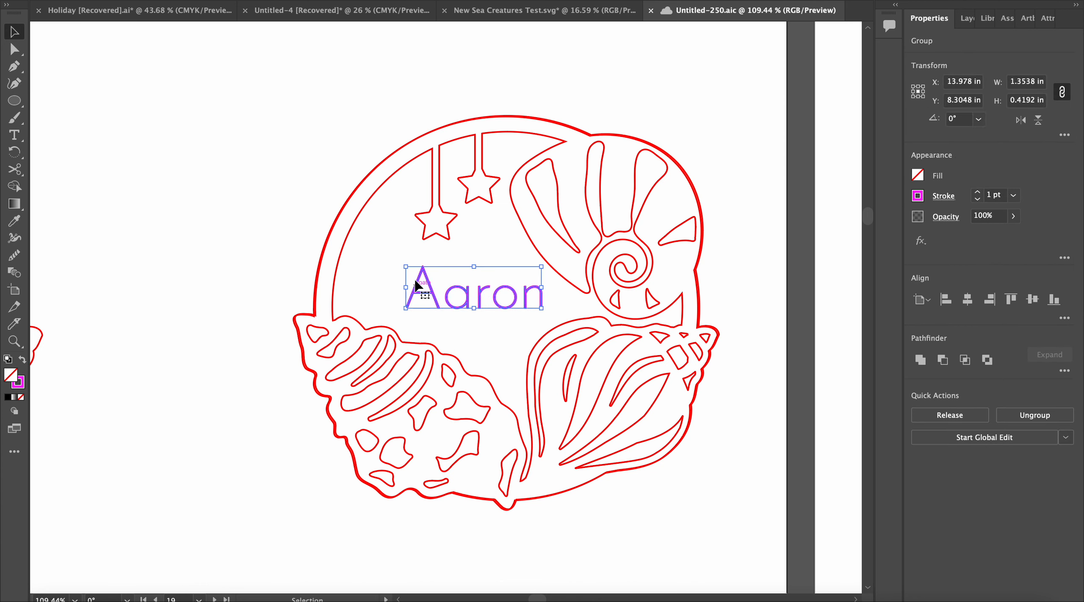
{"action": "scroll", "coordinate": [432, 302], "scroll_direction": "up", "scroll_amount": 5}
{"action": "scroll", "coordinate": [438, 299], "scroll_direction": "up", "scroll_amount": 2}
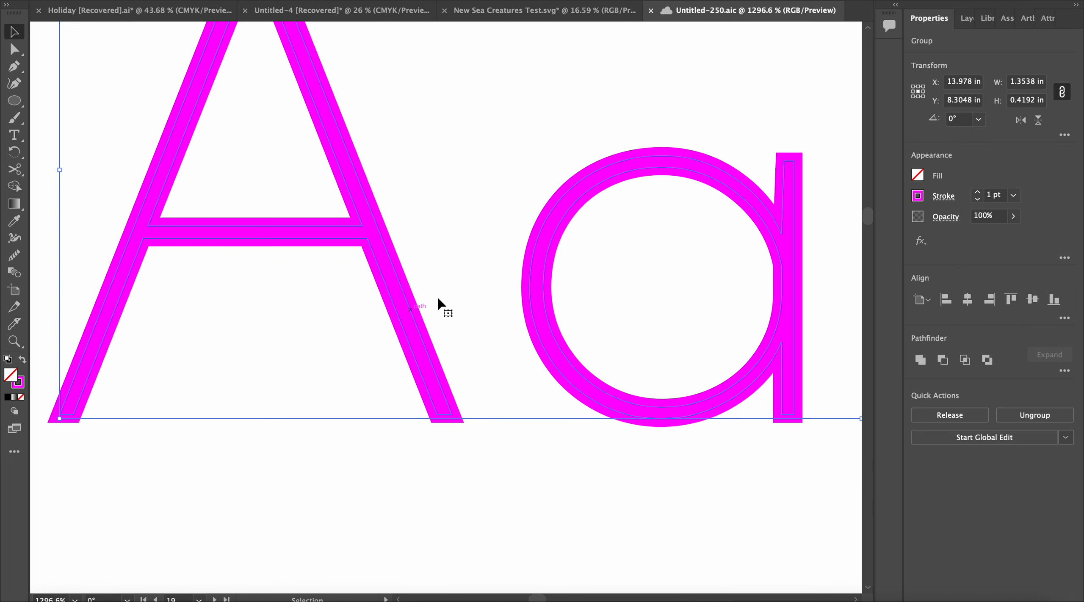
{"action": "left_click", "coordinate": [438, 300]}
{"action": "left_click", "coordinate": [396, 313]}
{"action": "scroll", "coordinate": [396, 313], "scroll_direction": "up", "scroll_amount": 3}
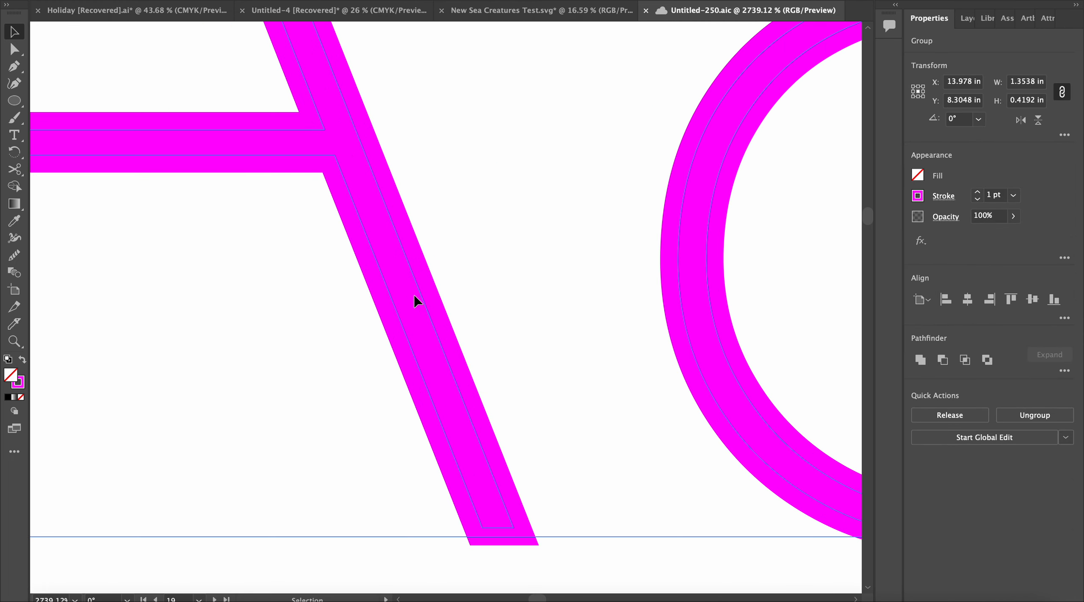
{"action": "left_click", "coordinate": [464, 254]}
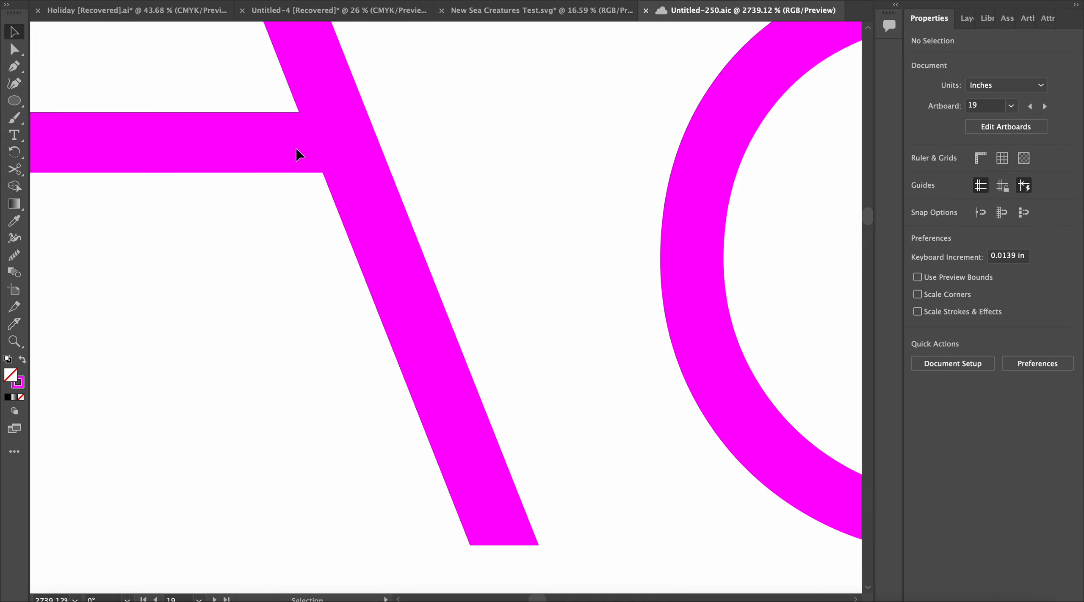
Examine the magenta outlined name at full size and how it fits in the seashell ornament's open area.
{"action": "scroll", "coordinate": [299, 155], "scroll_direction": "down", "scroll_amount": 7}
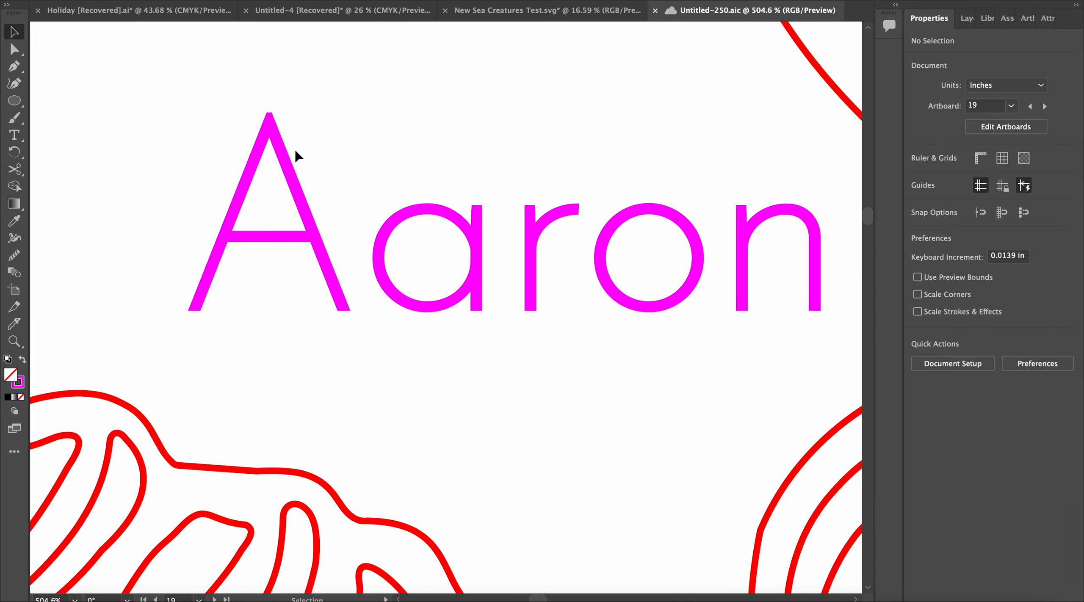
{"action": "scroll", "coordinate": [299, 155], "scroll_direction": "down", "scroll_amount": 2}
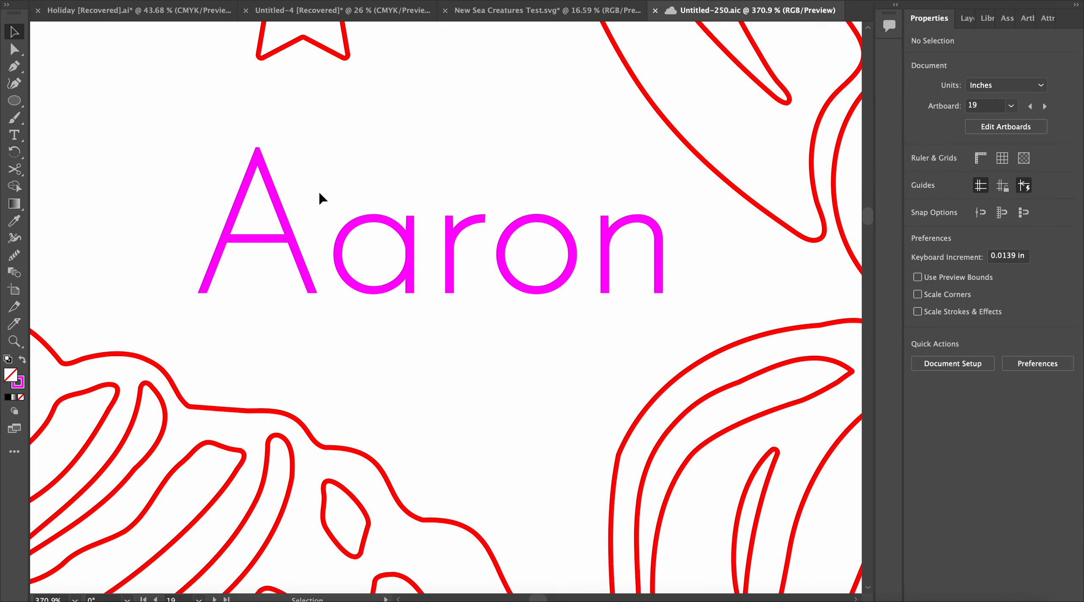
{"action": "scroll", "coordinate": [320, 198], "scroll_direction": "down", "scroll_amount": 3}
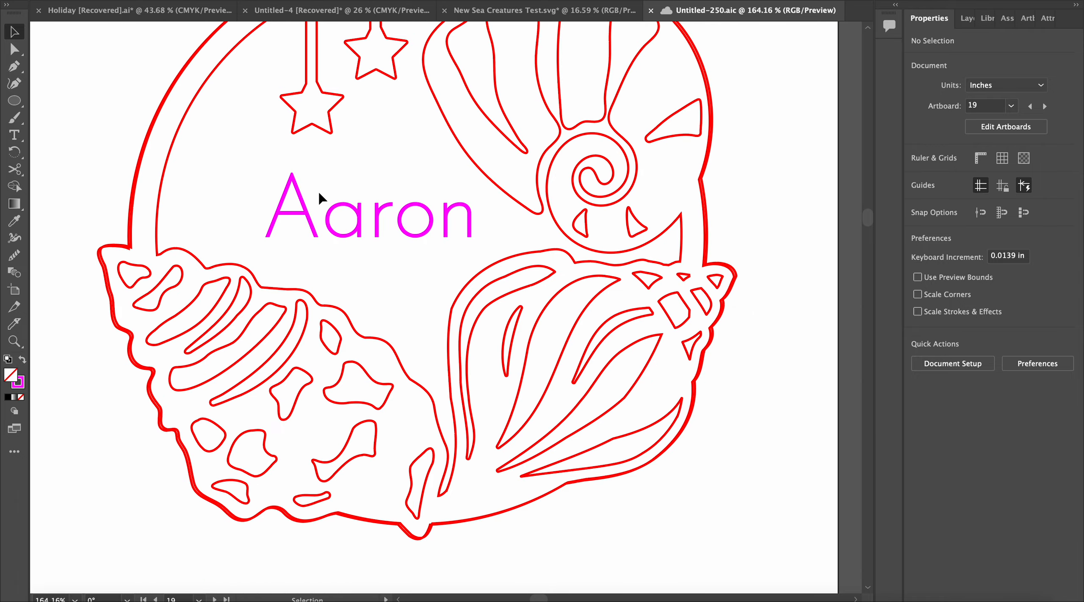
{"action": "left_click", "coordinate": [361, 211]}
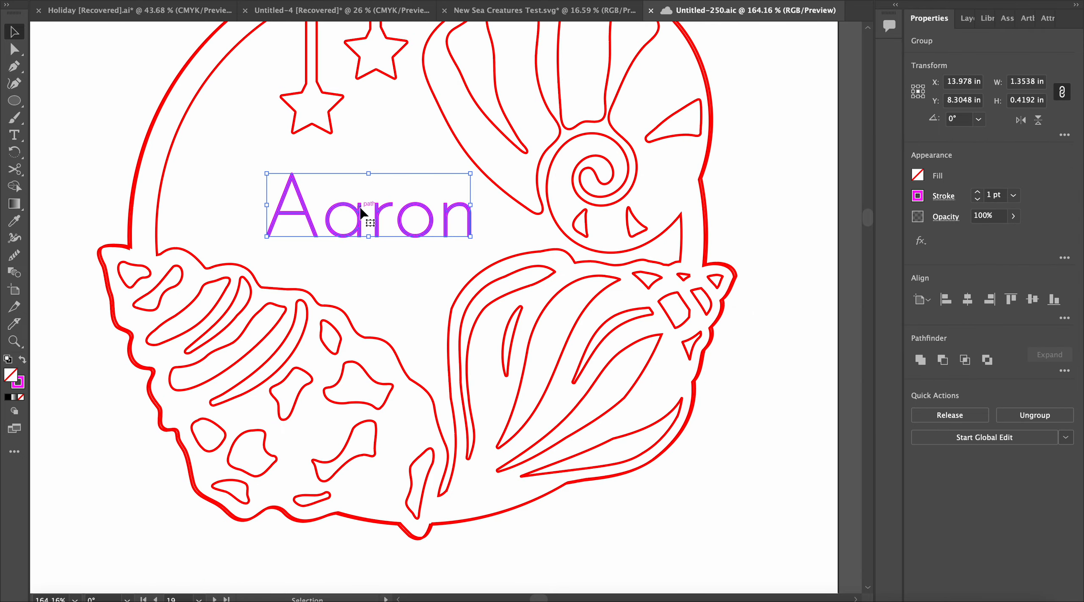
{"action": "left_click", "coordinate": [383, 170]}
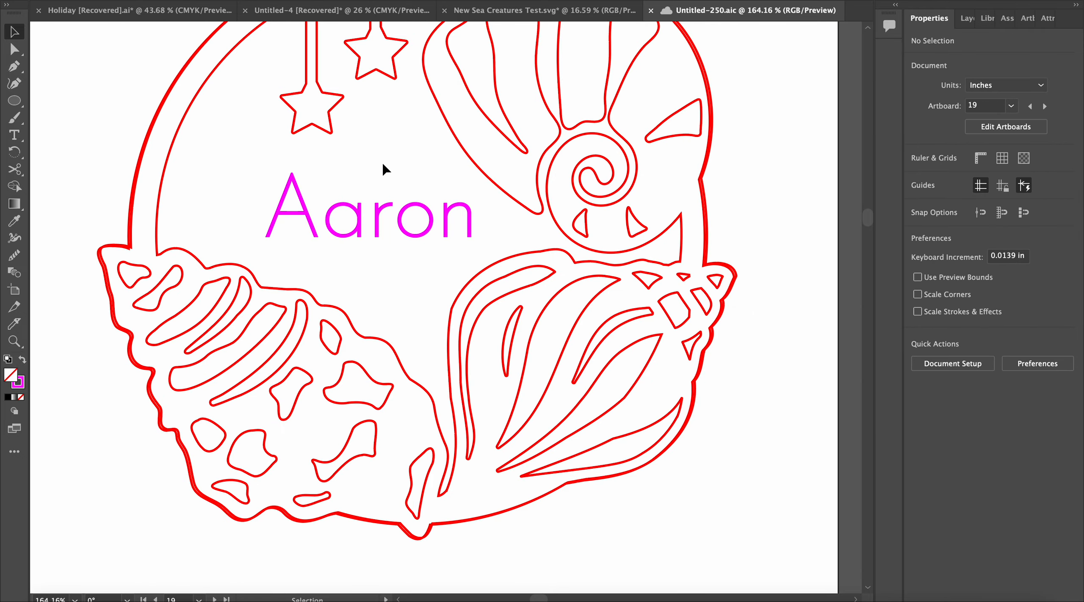
Move the red seashell cutout layer off the magenta name into the empty space below the first seashell ornament, at about X 2.86 in, Y 8.45 in.
{"action": "scroll", "coordinate": [439, 336], "scroll_direction": "down", "scroll_amount": 3}
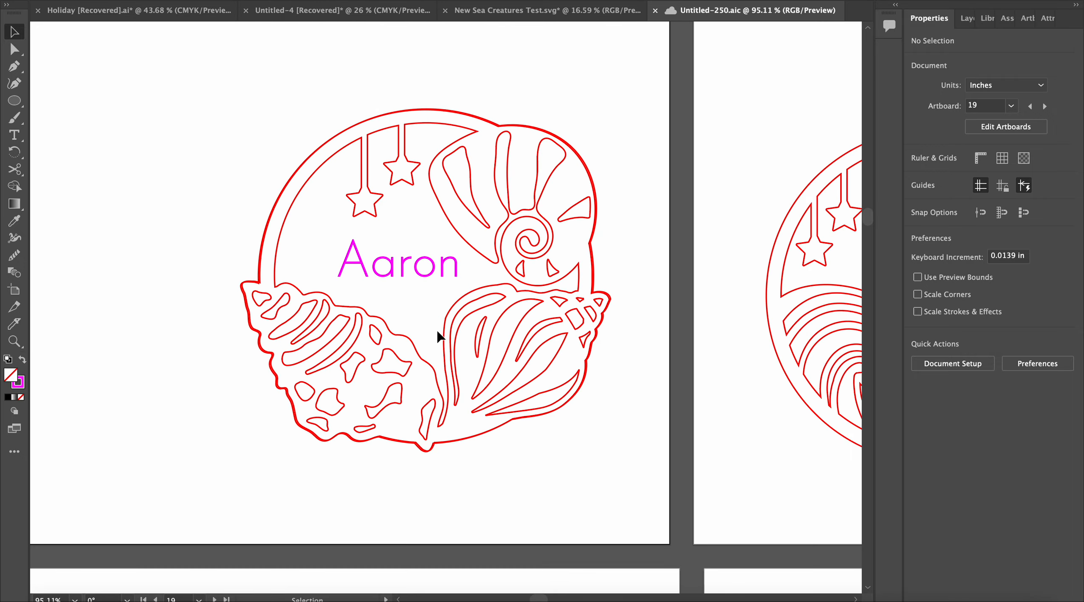
{"action": "scroll", "coordinate": [439, 337], "scroll_direction": "down", "scroll_amount": 2}
{"action": "left_click", "coordinate": [508, 351]}
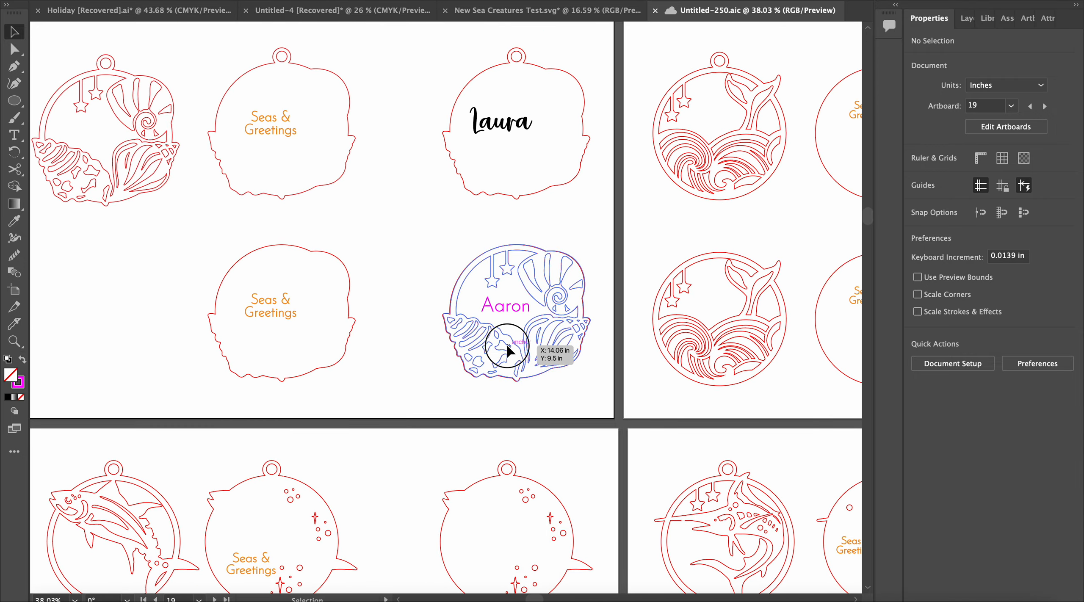
{"action": "scroll", "coordinate": [508, 350], "scroll_direction": "left", "scroll_amount": 3}
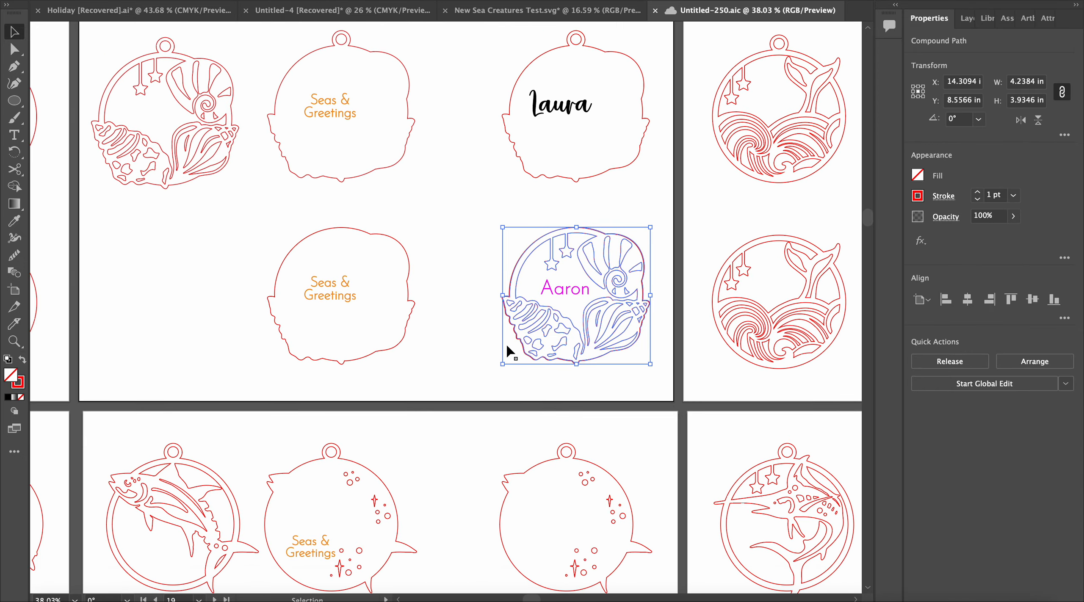
{"action": "left_click", "coordinate": [336, 120]}
{"action": "left_click_drag", "start_coordinate": [546, 333], "coordinate": [198, 326]}
{"action": "scroll", "coordinate": [198, 324], "scroll_direction": "down", "scroll_amount": 2}
{"action": "scroll", "coordinate": [198, 326], "scroll_direction": "down", "scroll_amount": 5}
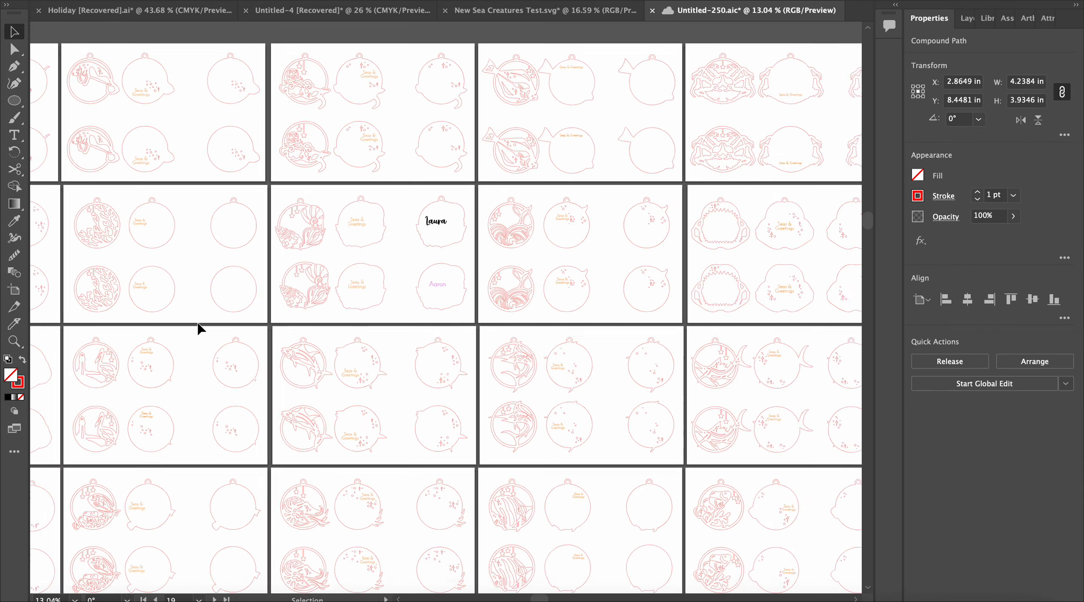